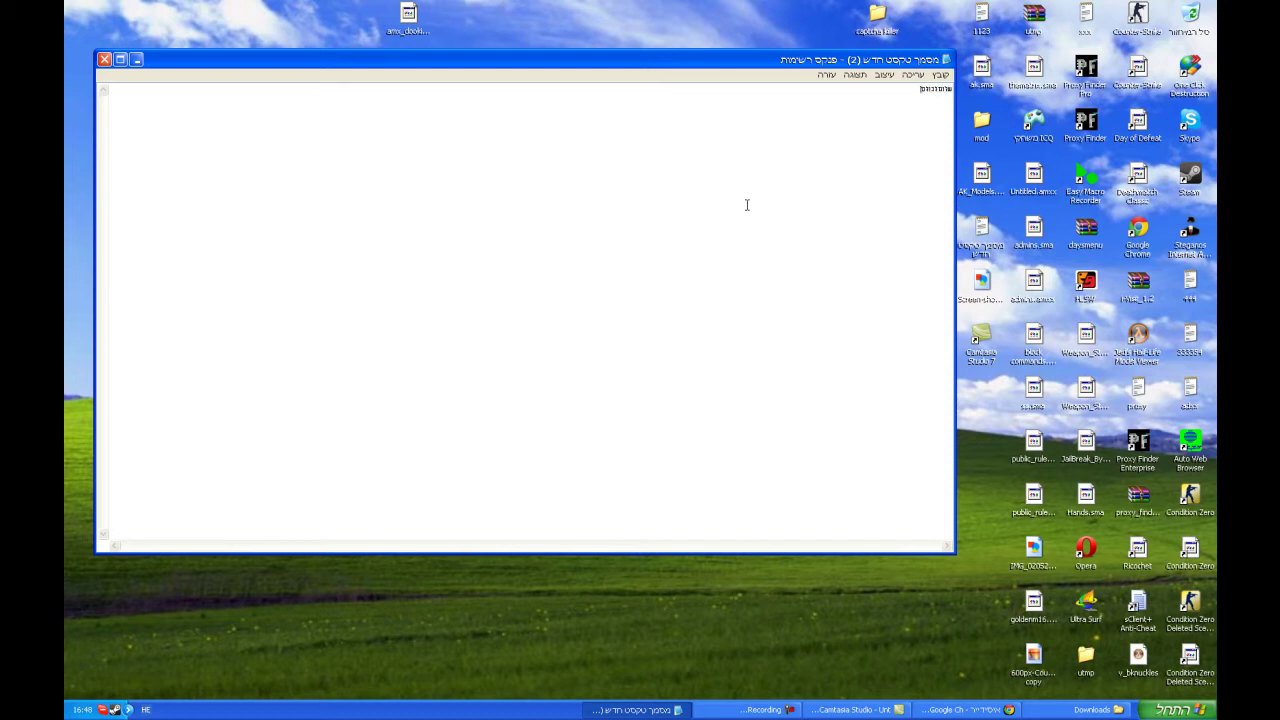
- Enlarge the note's text to a much bigger size, keeping the Lucida Console font
click(885, 75)
click(885, 101)
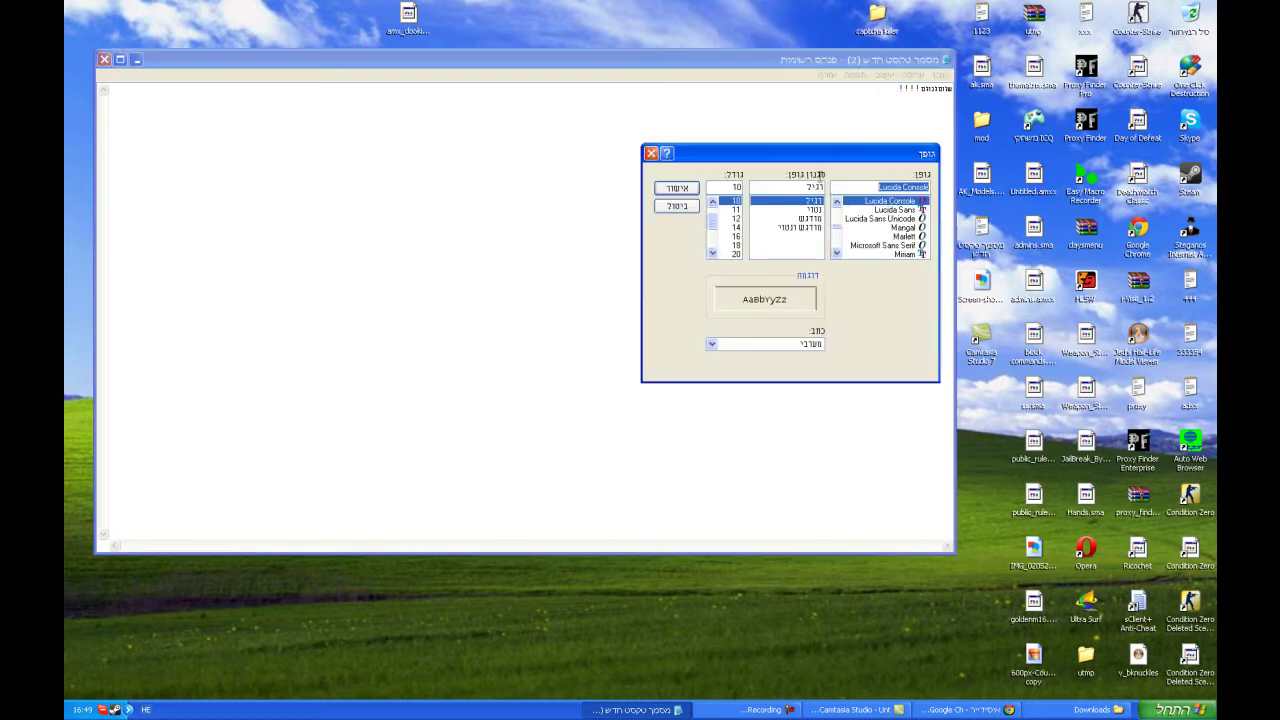
click(736, 254)
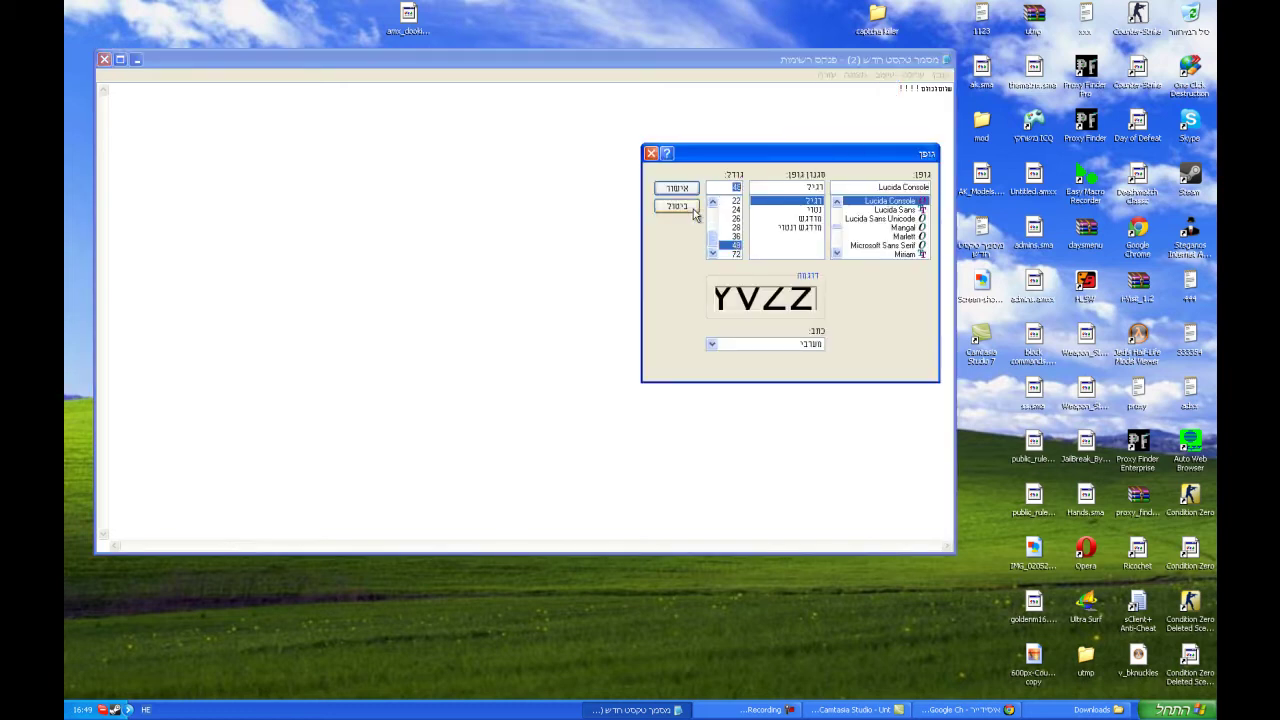
click(677, 188)
- Write the Hebrew self-introduction lines naming TheMaTriX and the author's nickname, fixing typos
text(אני)
key(alt+shift)
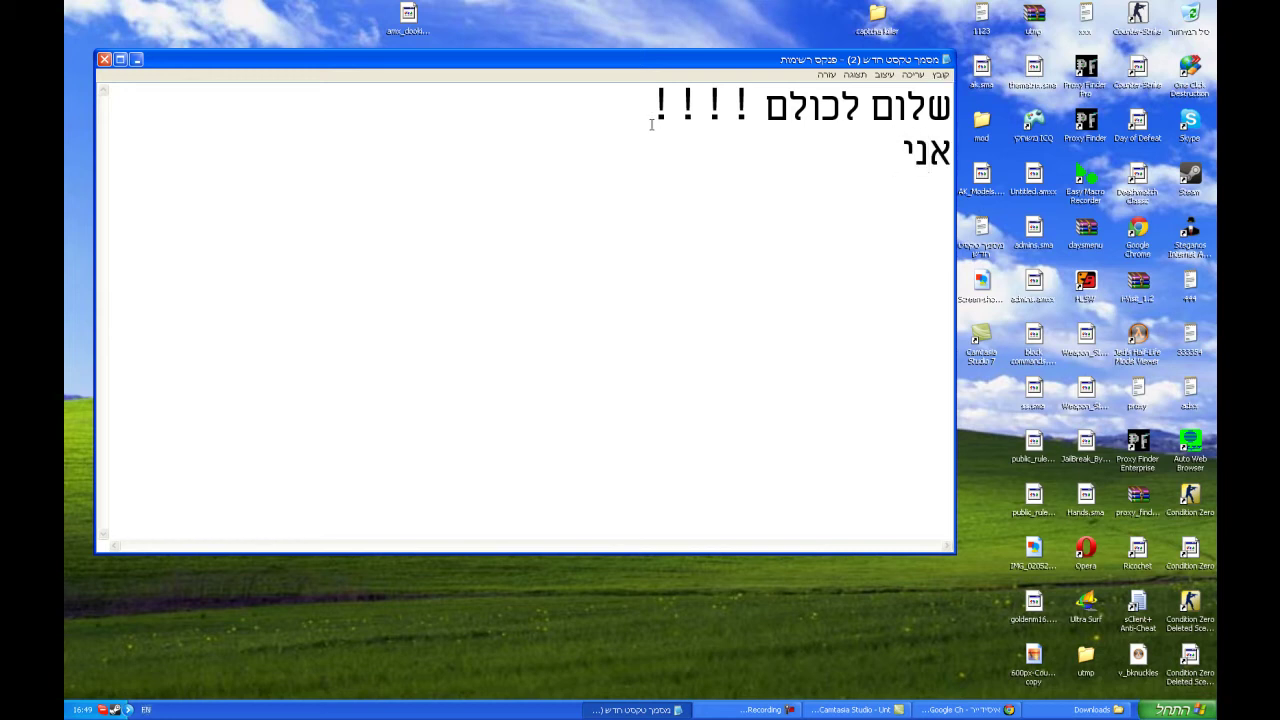
text(heMaTR)
key(BackSpace)
text(rix)
key(BackSpace)
text(X)
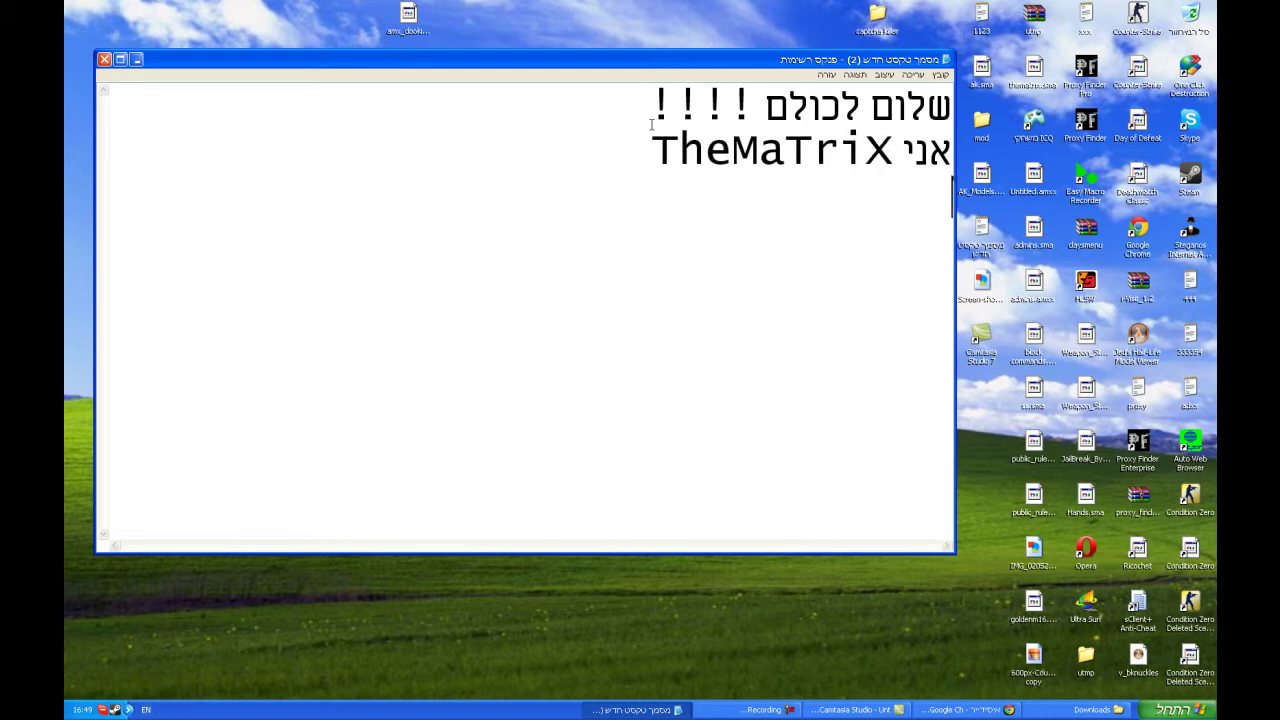
key(Return)
text(מ)
key(alt+shift)
text(icydier)
- Add the Hebrew line announcing the next tutorial on making a picture or logo for beginners
key(alt+shift)
text(ובד)
key(BackSpace)
text(מדריך הבא נילמד איך להכין תמונה או לוגו של מרח)
key(BackSpace)
key(BackSpace)
text(ת)
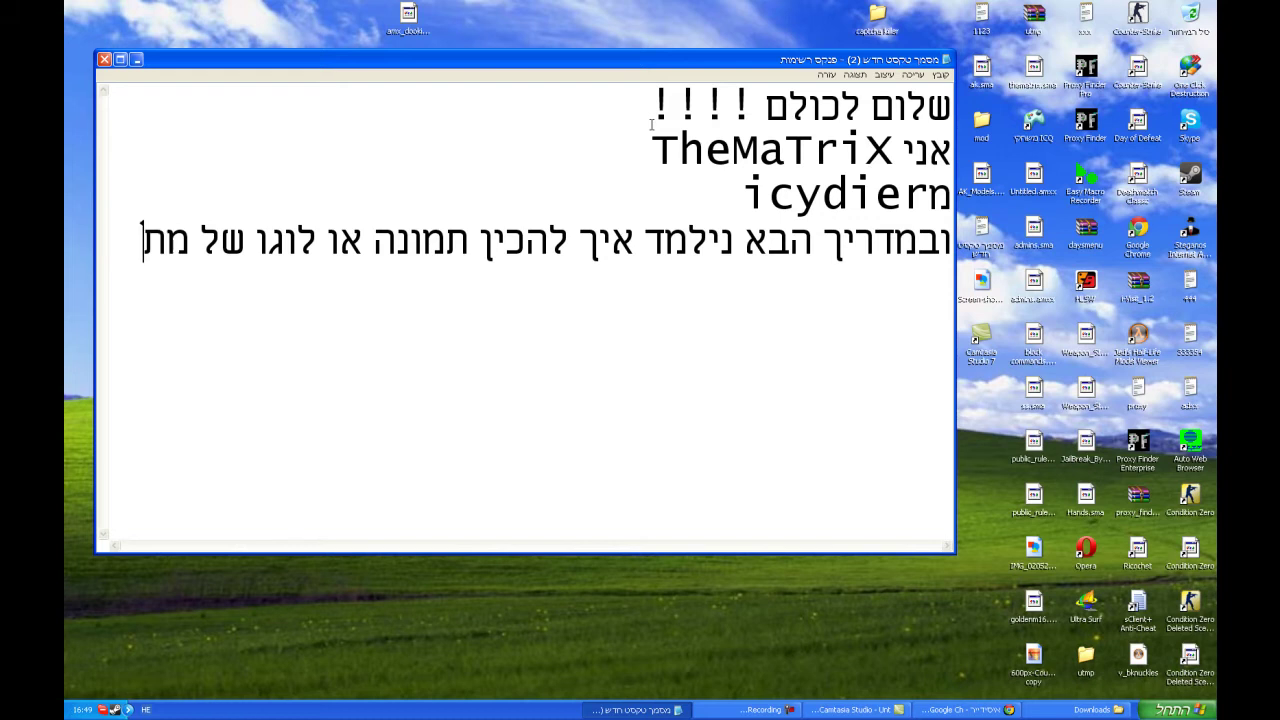
text(חיל)
- Add a final Hebrew line mentioning Photoshop and ending with 'let's start!!'
key(Return)
text(בסוט)
key(BackSpace)
key(BackSpace)
key(BackSpace)
text(פוטון)
key(BackSpace)
text(ושופ )
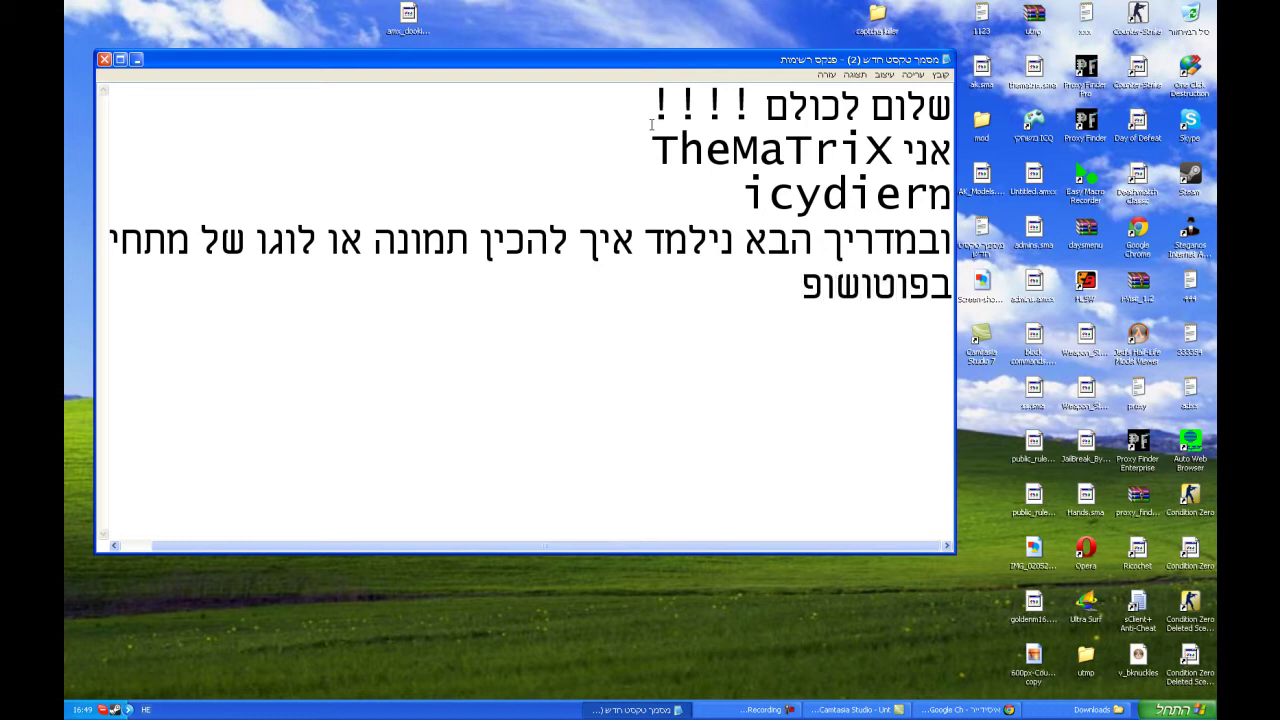
text(בואו נתחיל!!!)
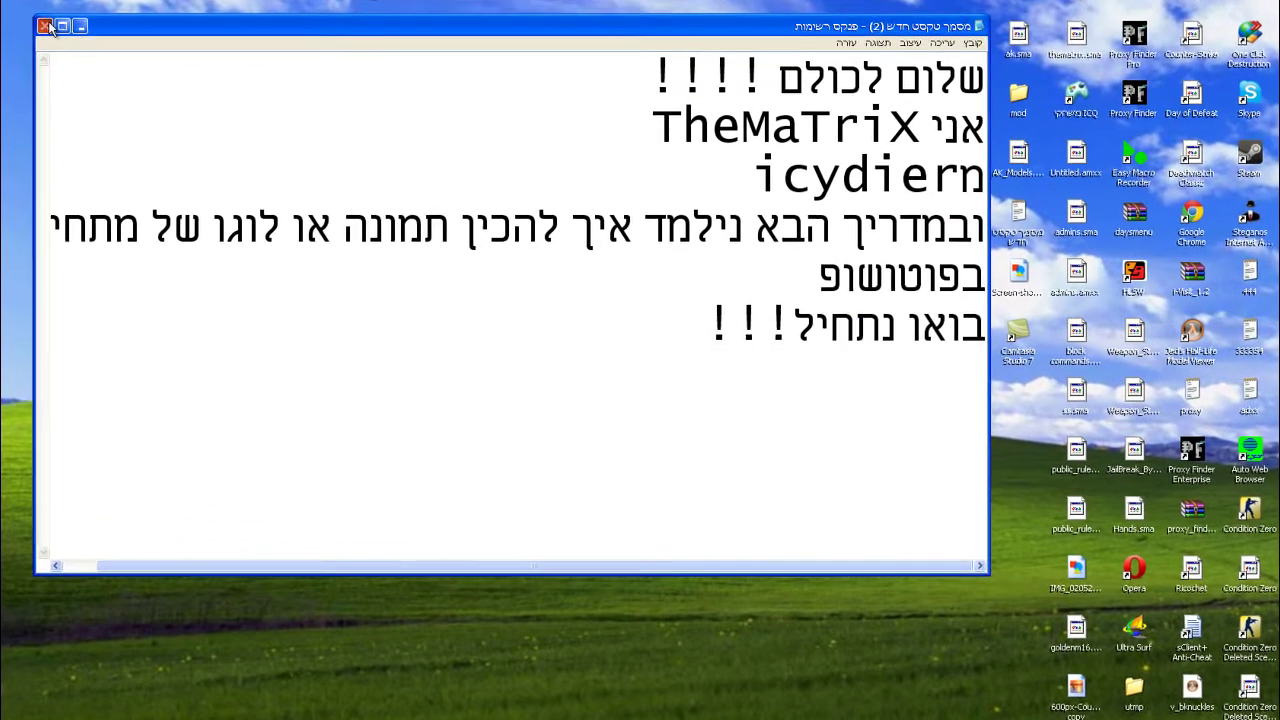
- Close the note without saving and search Google Images for TheMaTriX
click(104, 59)
click(631, 395)
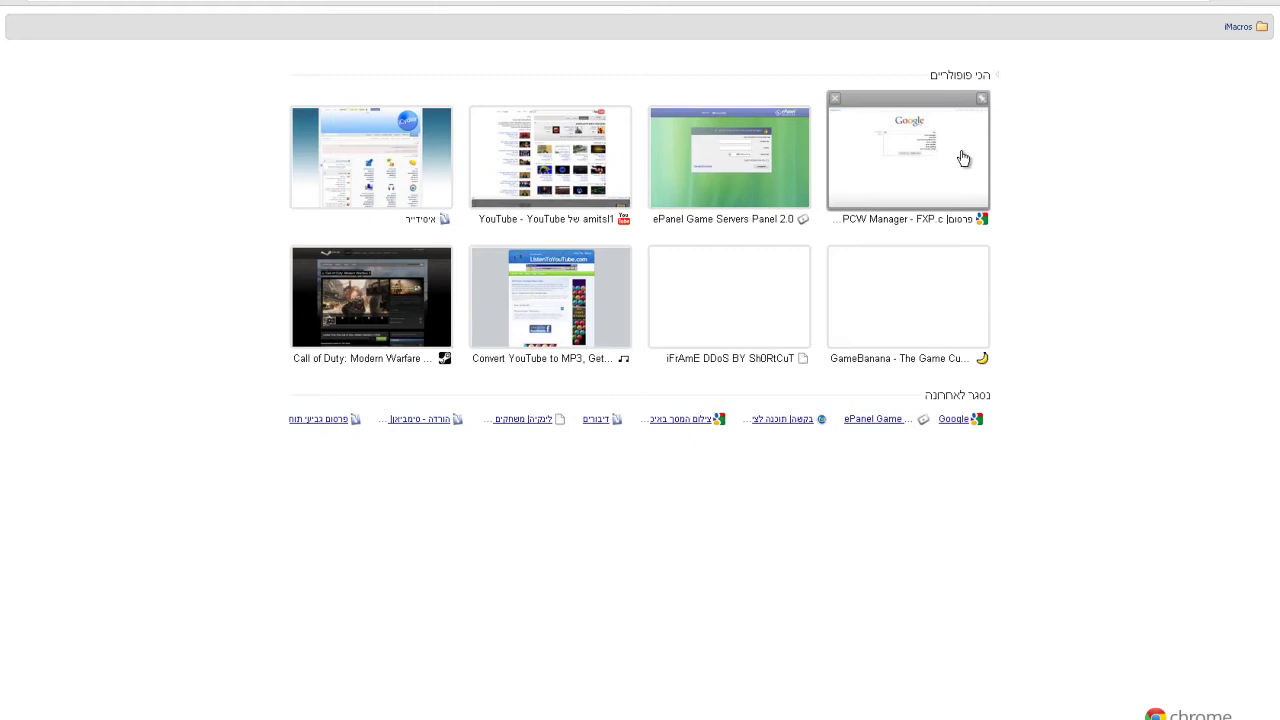
click(963, 160)
click(1198, 19)
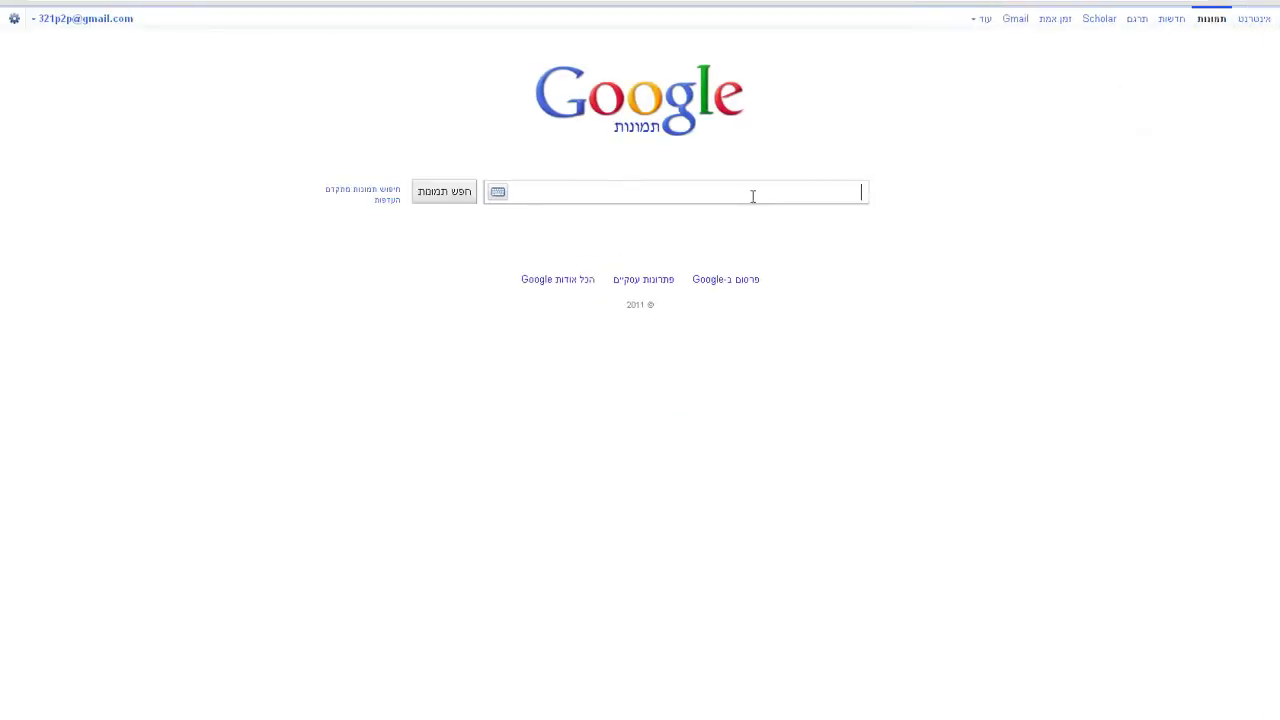
text(TheMaTriX)
click(466, 199)
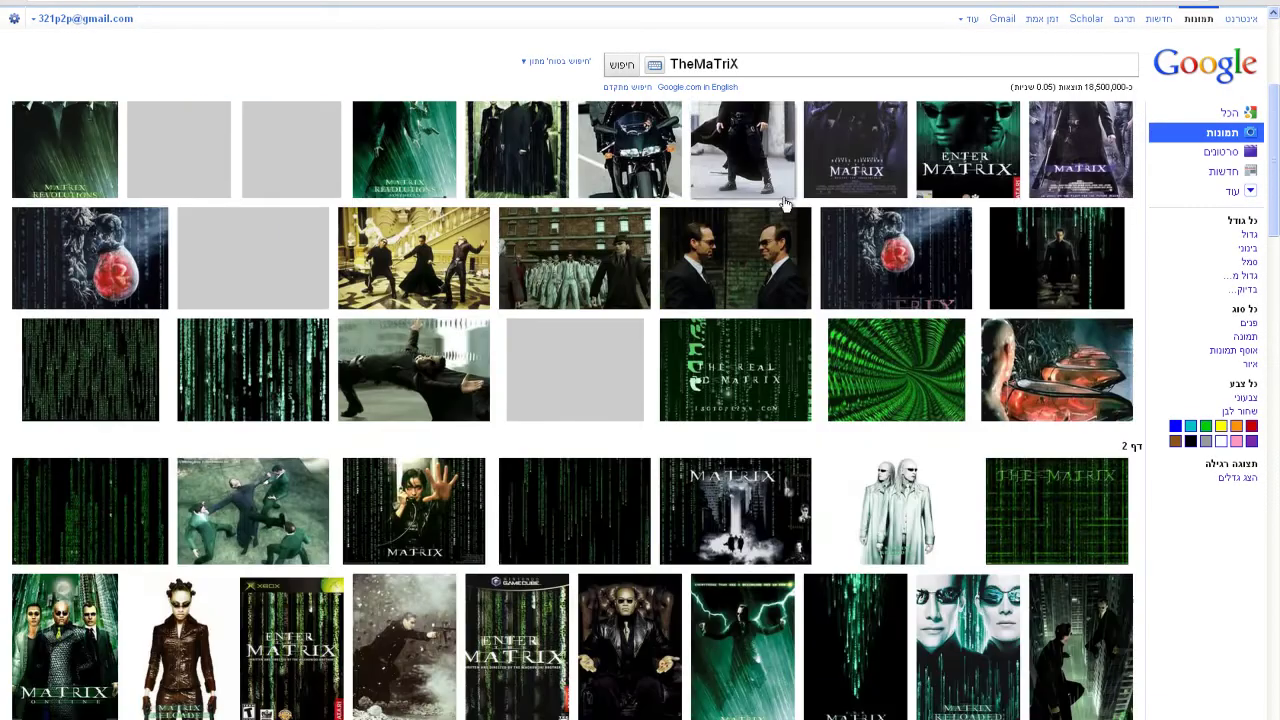
- Open the green digital-rain image at full size and save it as thematrix_fullsize JPEG
scroll(785, 203, down, 3)
mouse_move(1056, 282)
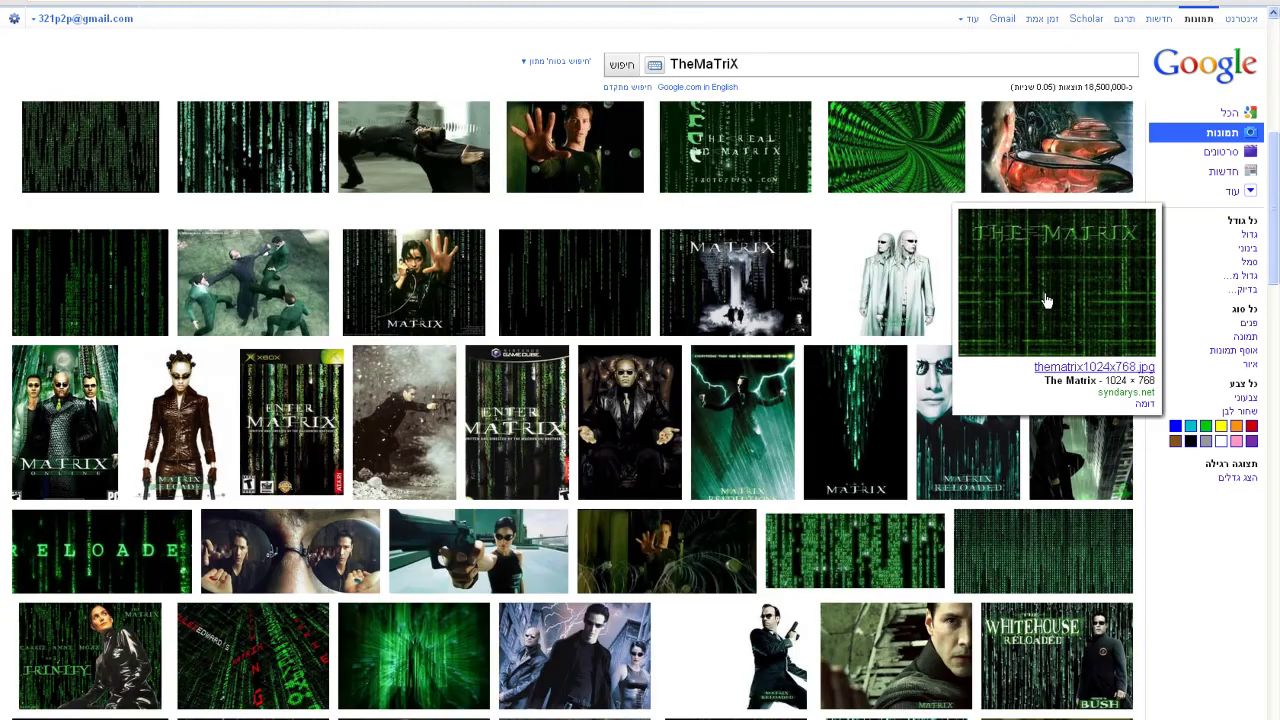
click(572, 289)
click(528, 150)
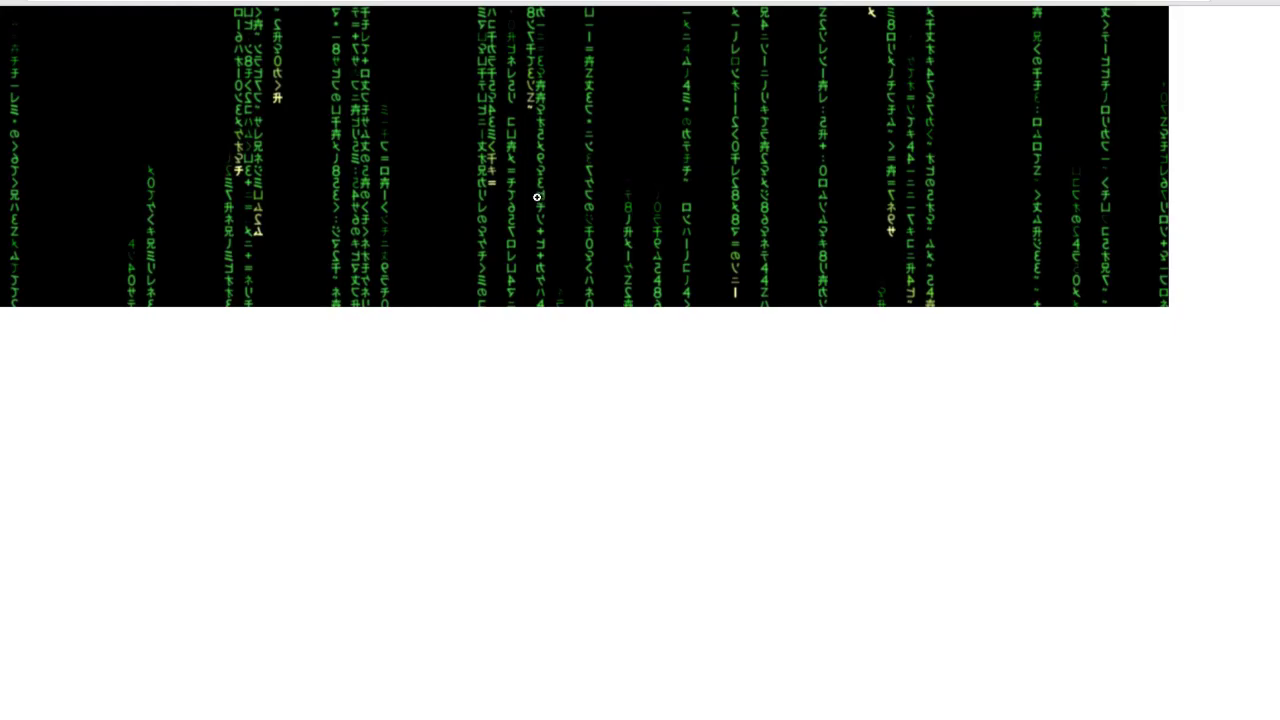
right_click(536, 197)
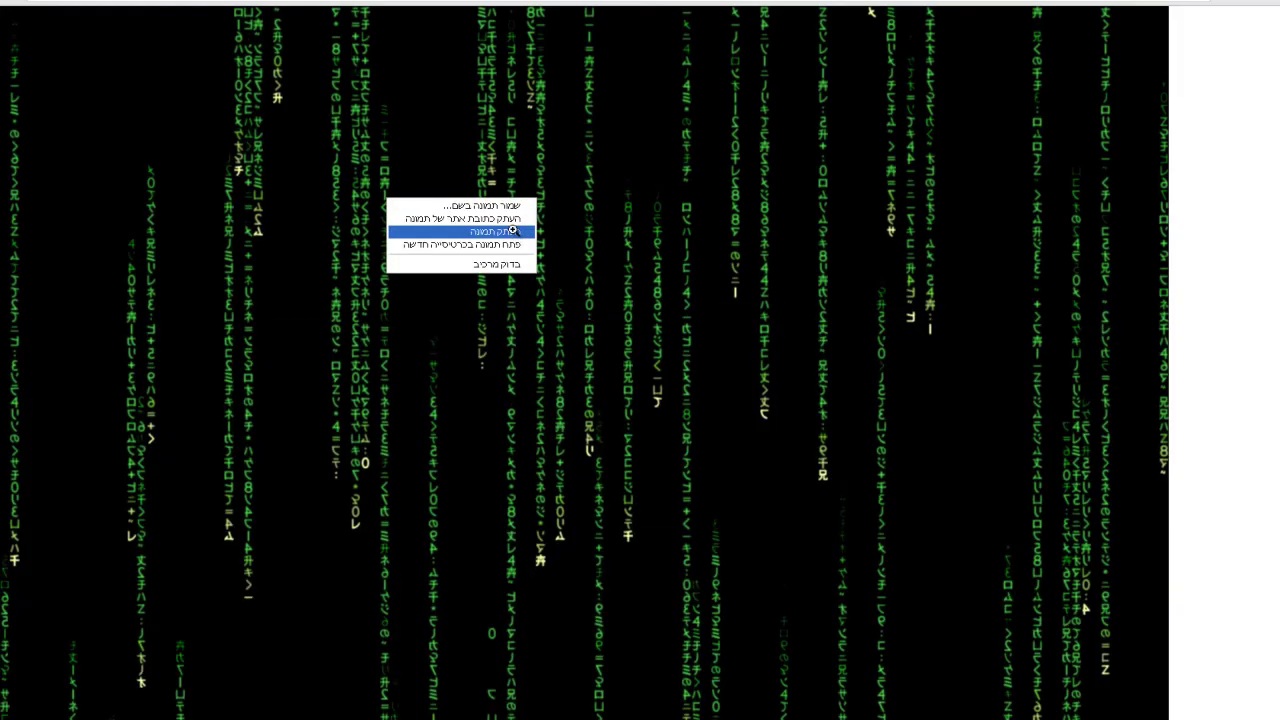
click(512, 231)
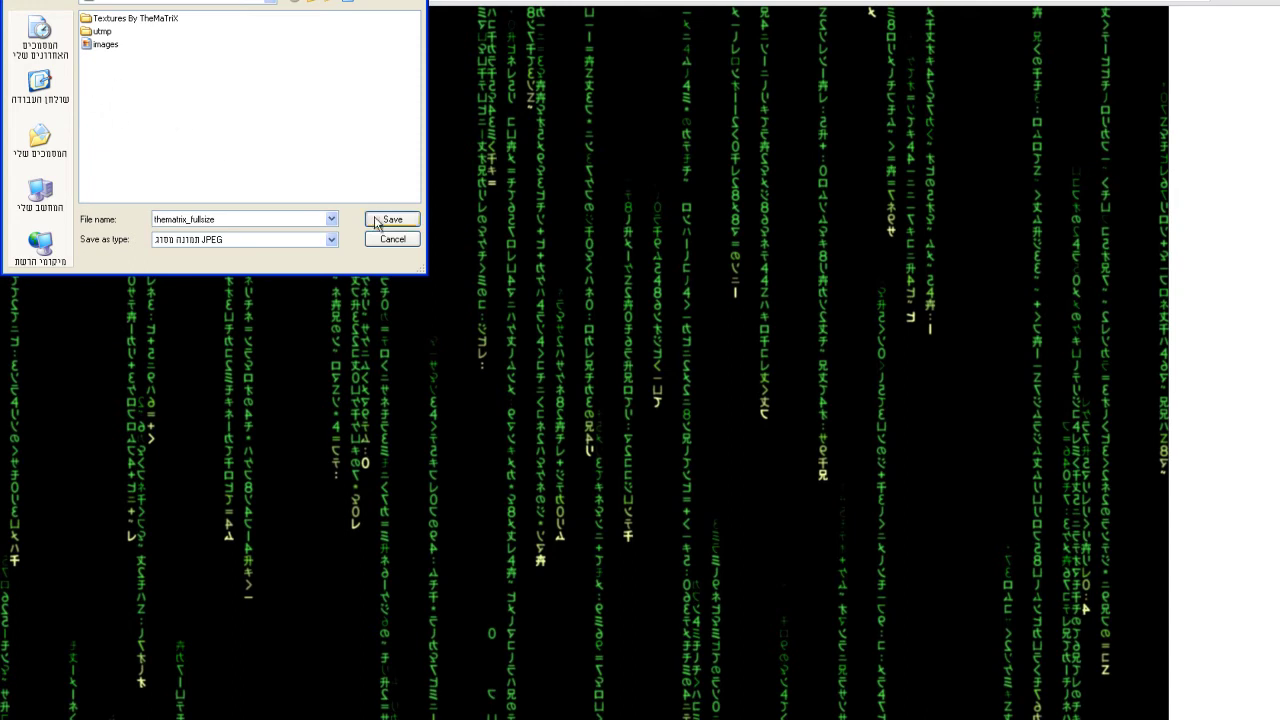
click(376, 222)
click(1250, 712)
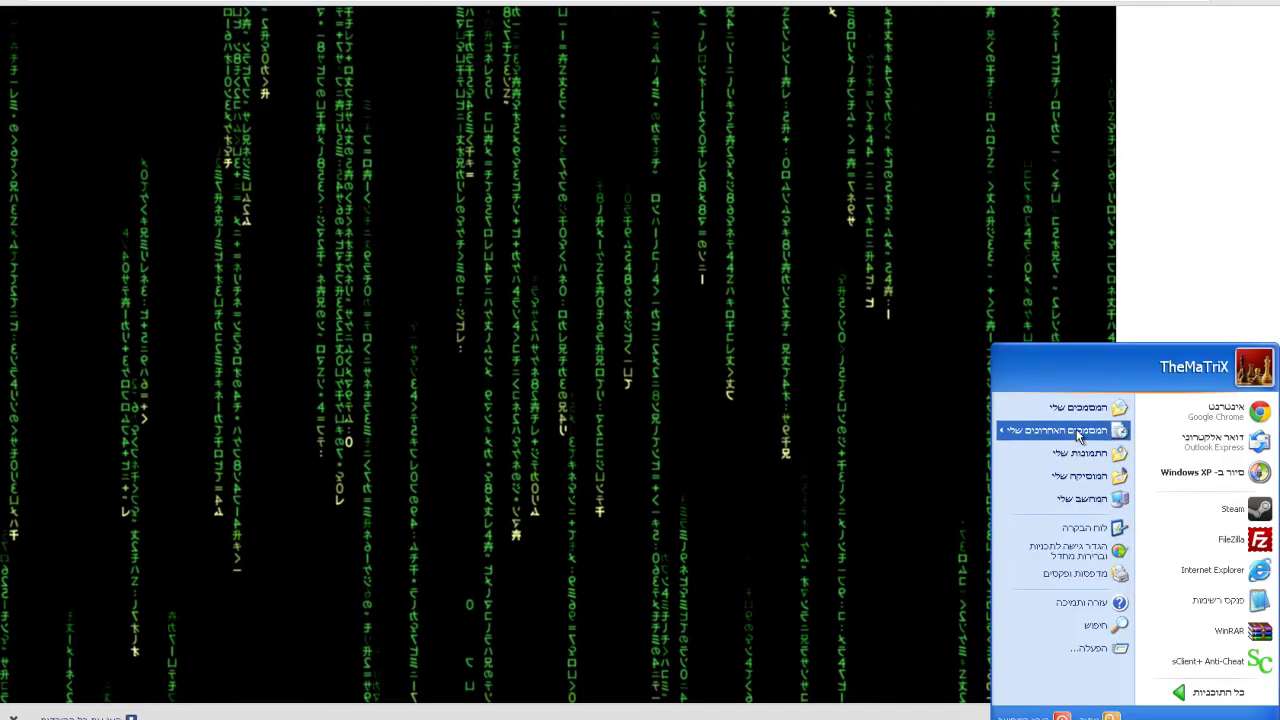
- Open local disk D: in My Computer, select the Photoshop CS3 shortcut and minimize Explorer
click(1078, 498)
double_click(891, 360)
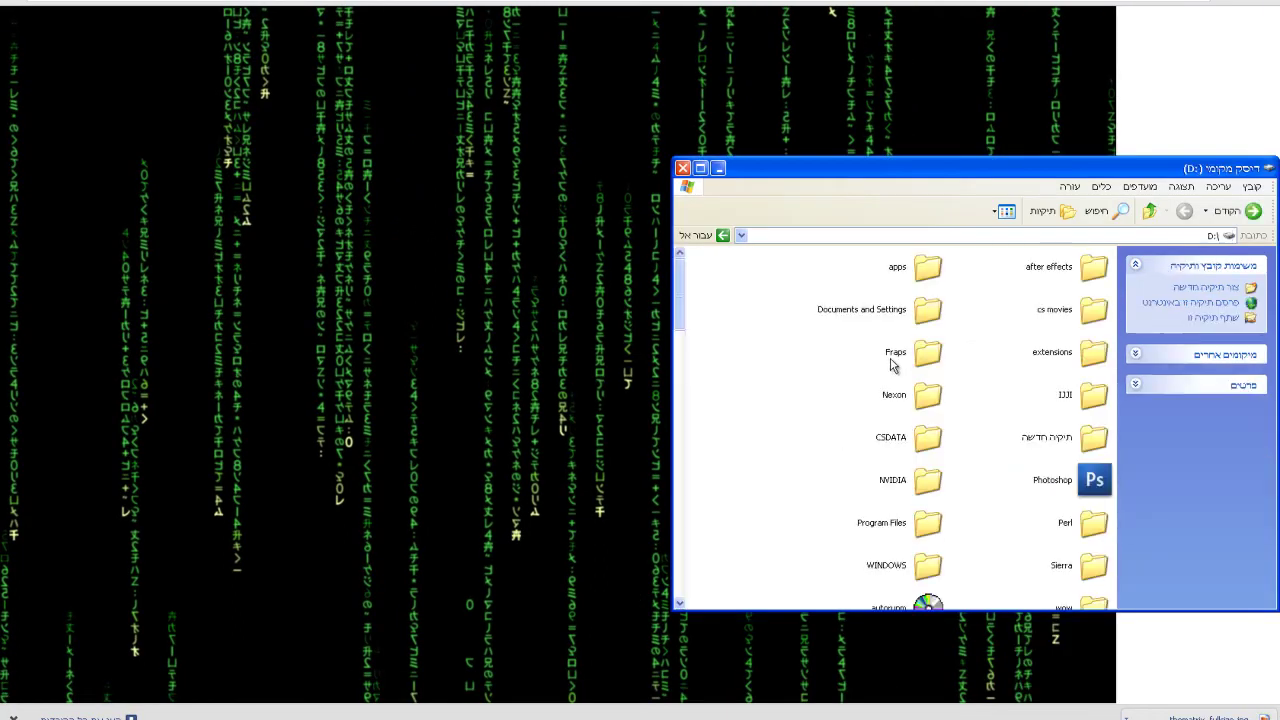
scroll(1050, 440, down, 2)
click(1075, 380)
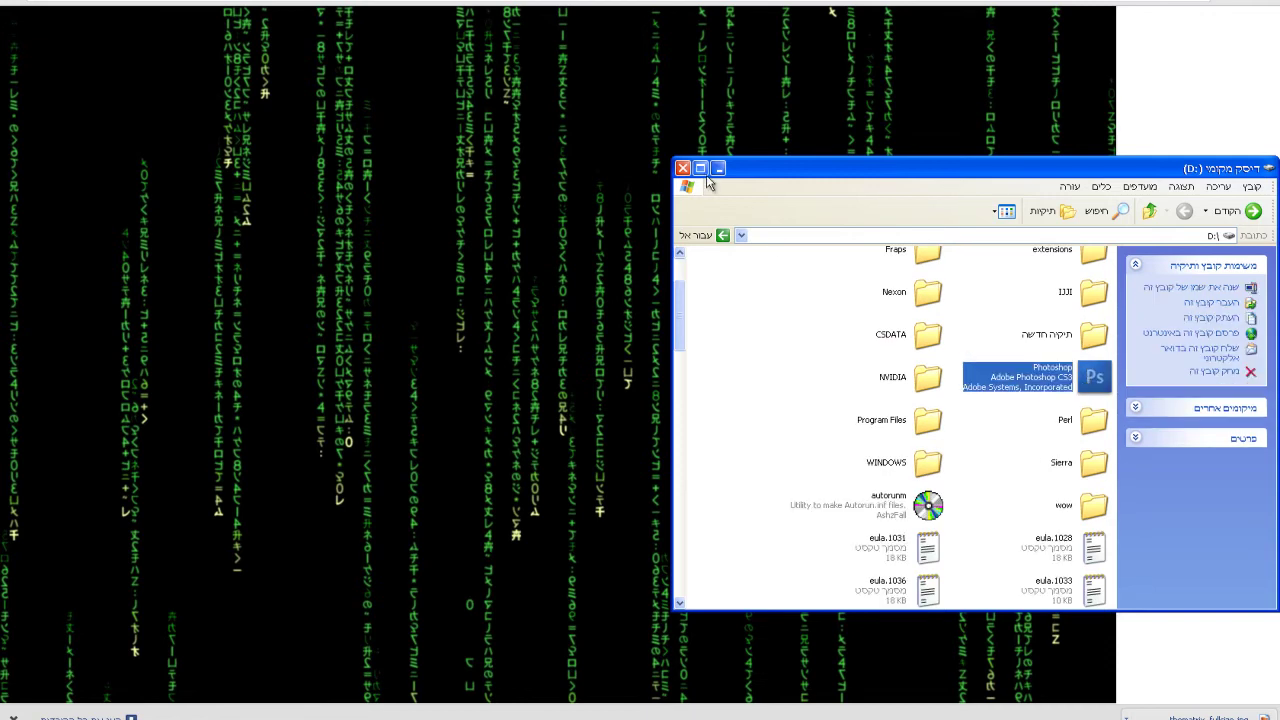
click(718, 168)
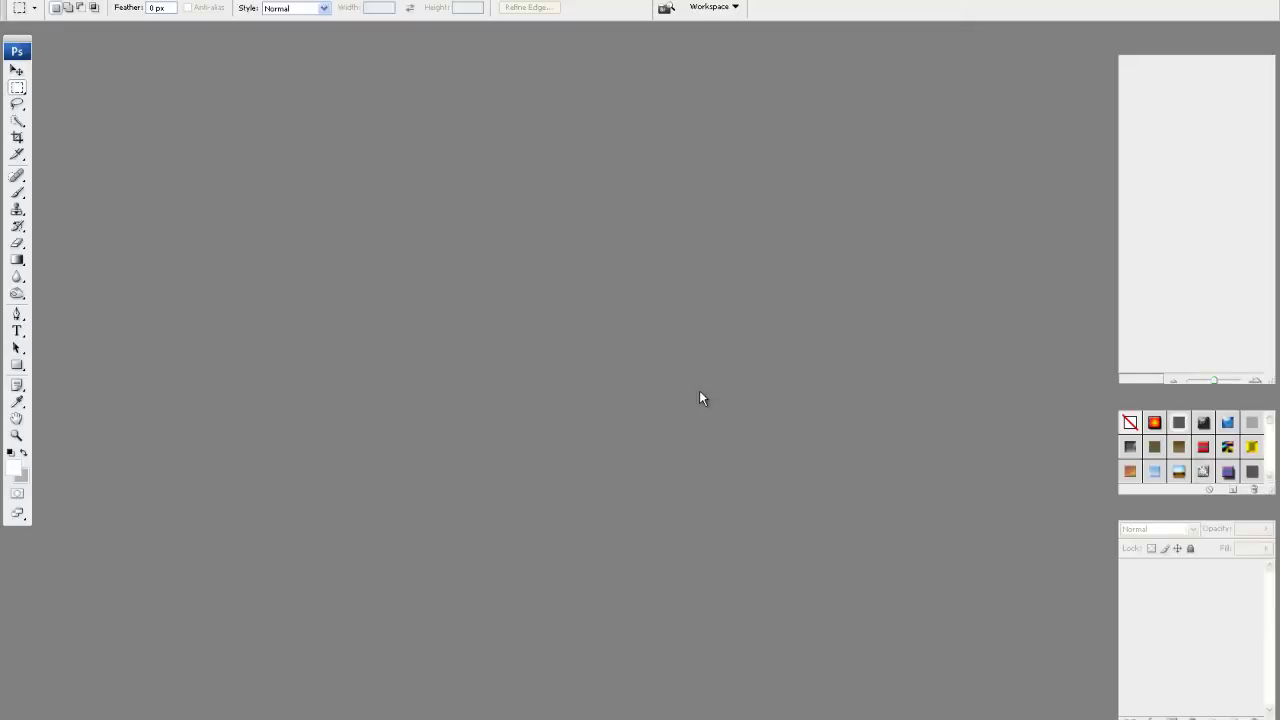
- Open thematrix_fullsize (1).jpg in Photoshop and enlarge its document window
double_click(409, 106)
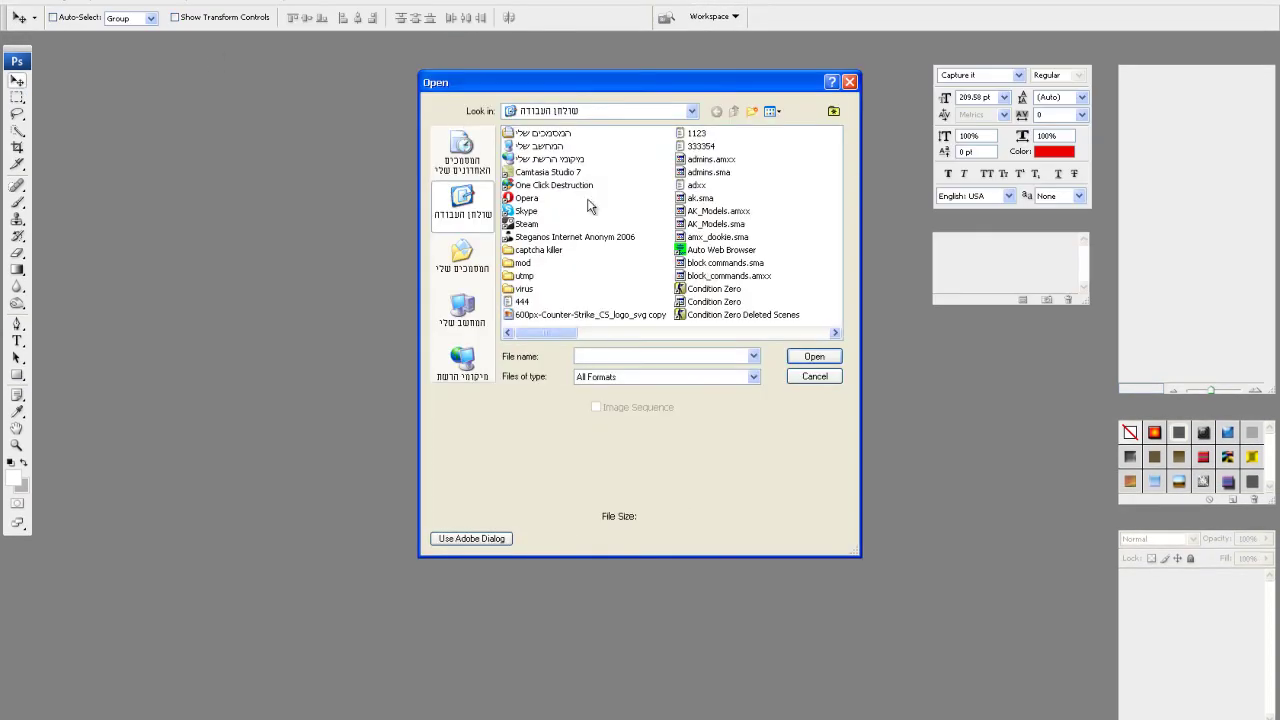
drag(565, 332, 745, 325)
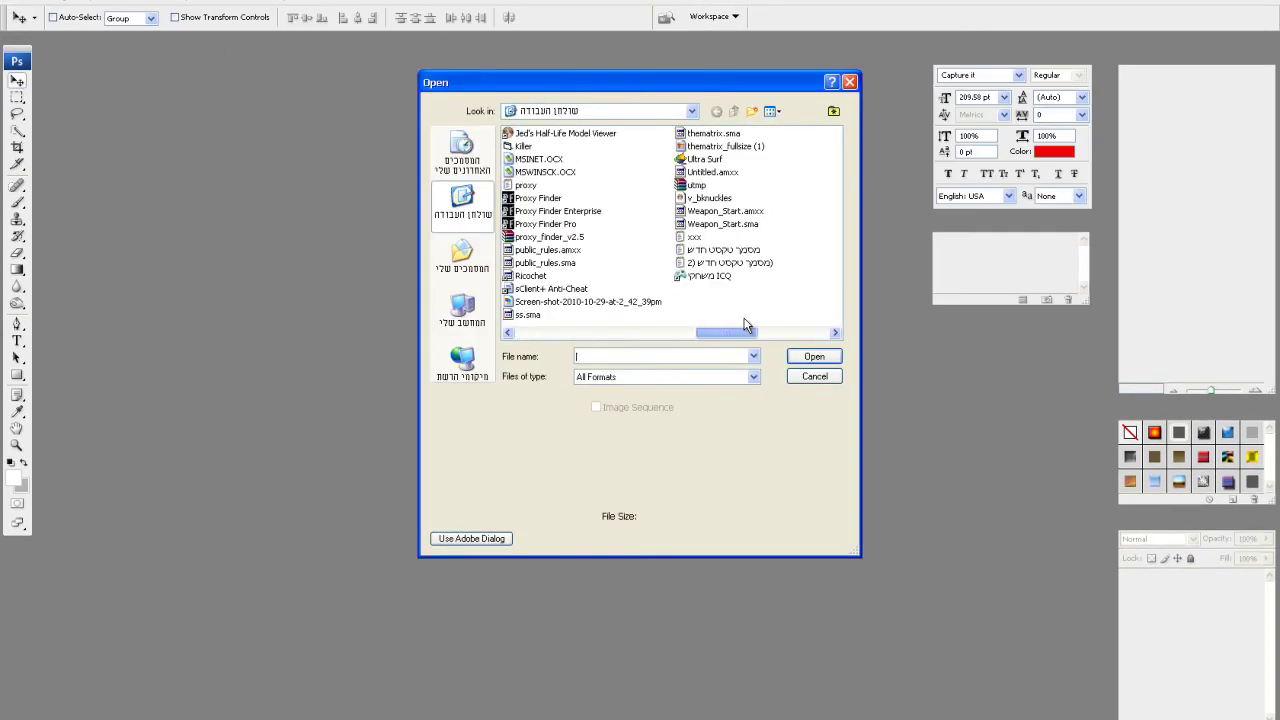
double_click(738, 147)
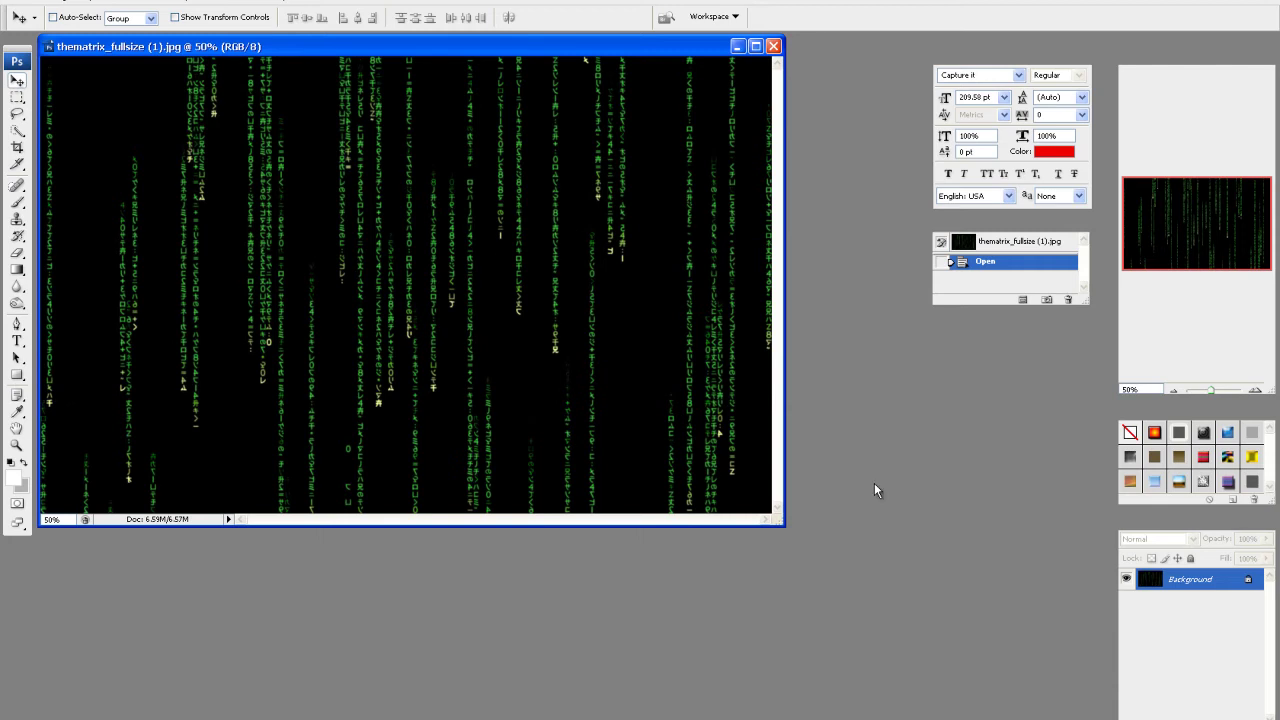
drag(780, 526, 826, 563)
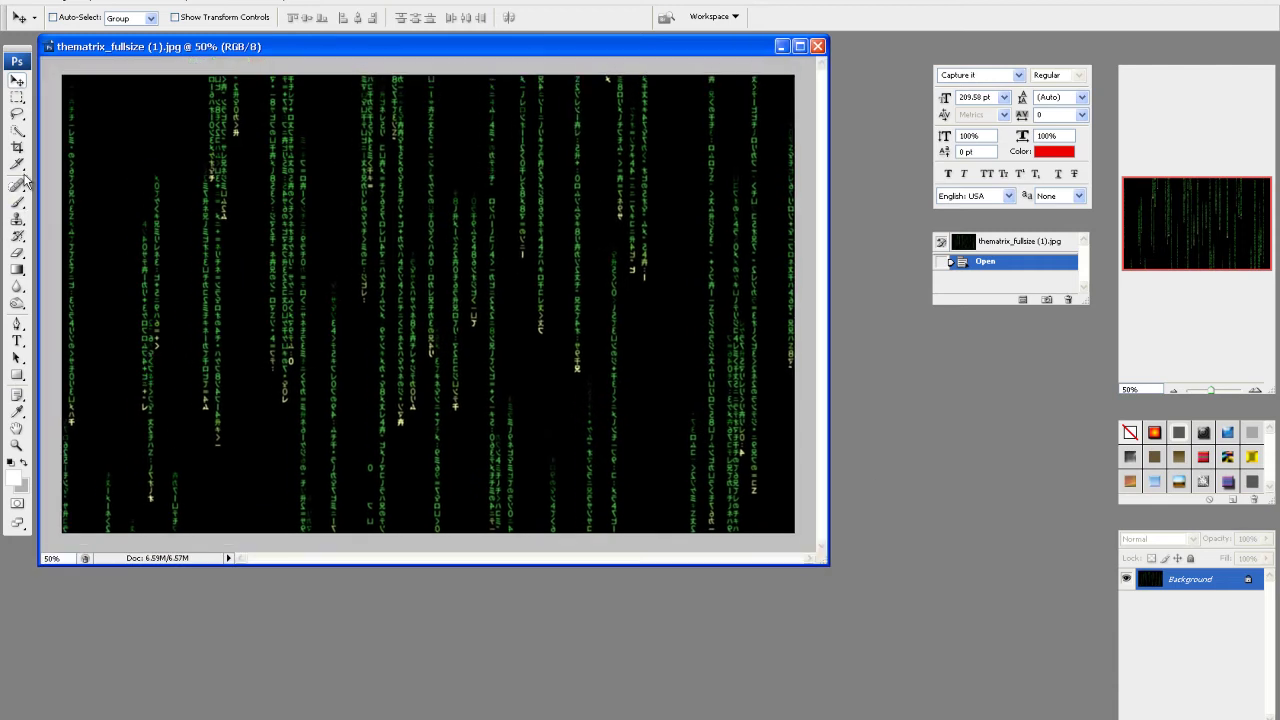
- Add a red 'THE MATRIX' text layer and move it toward the top centre
click(17, 345)
click(110, 144)
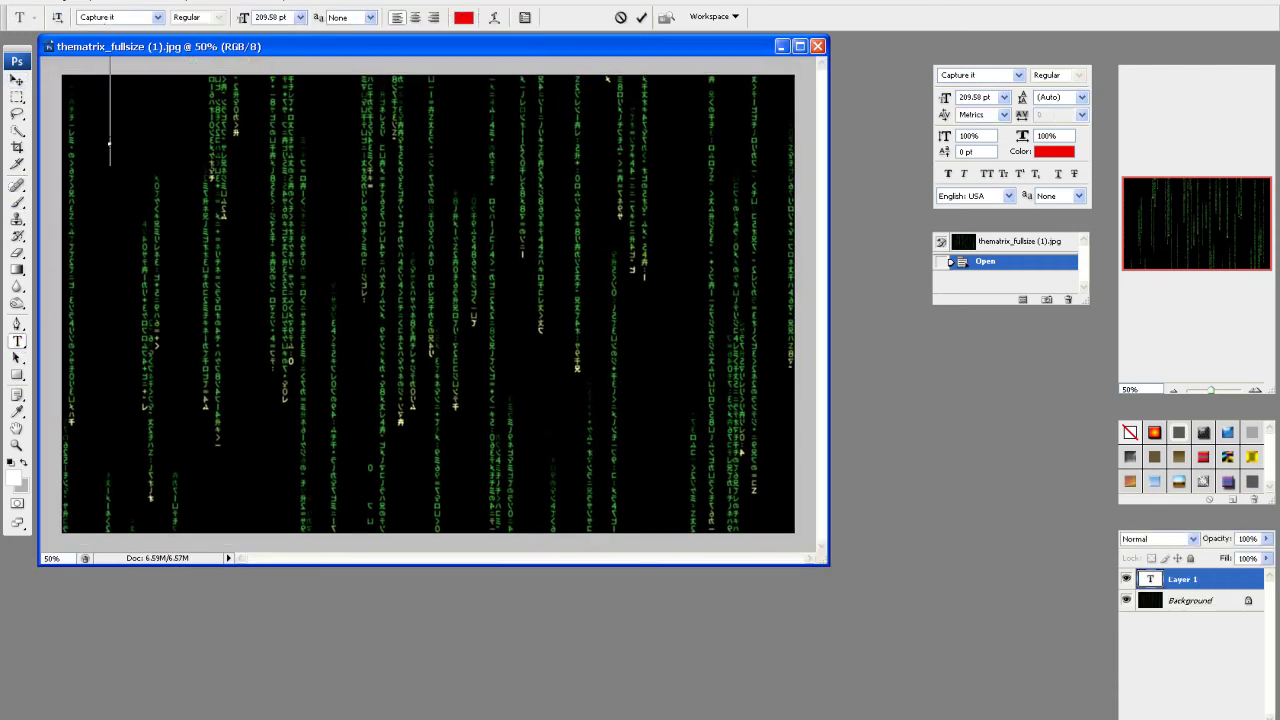
text(THE MAT)
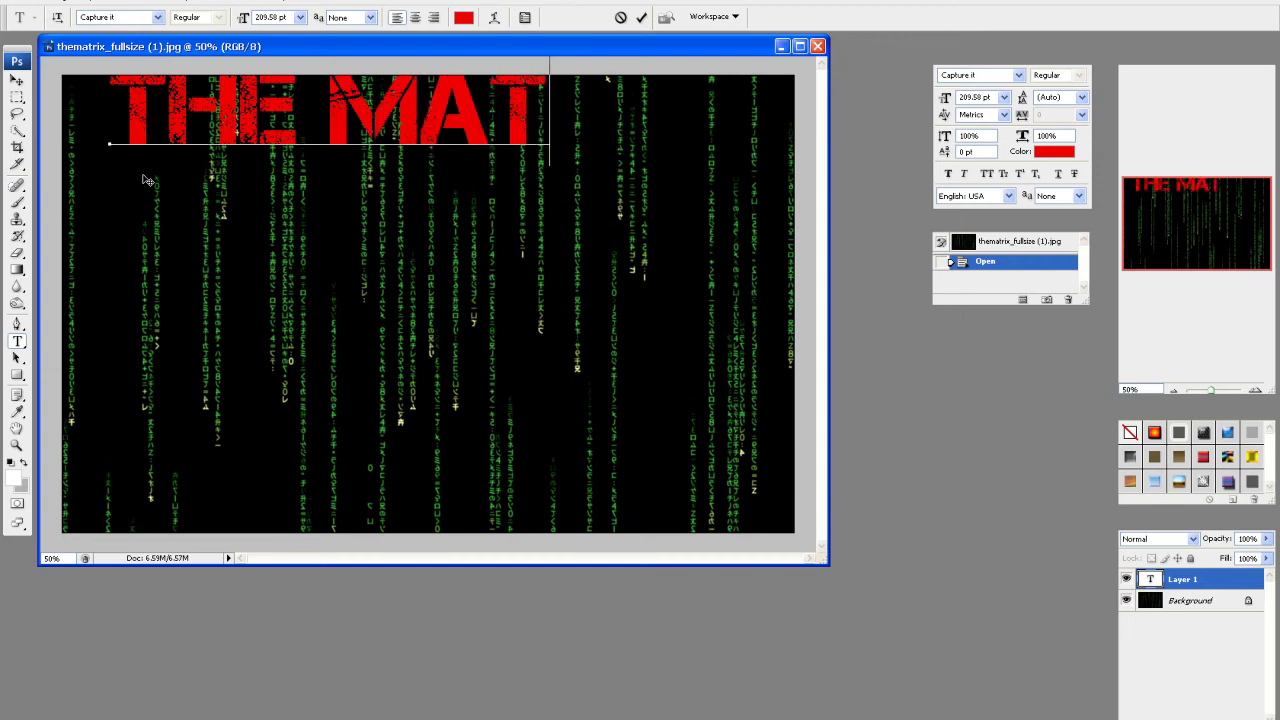
text(RIX)
click(17, 80)
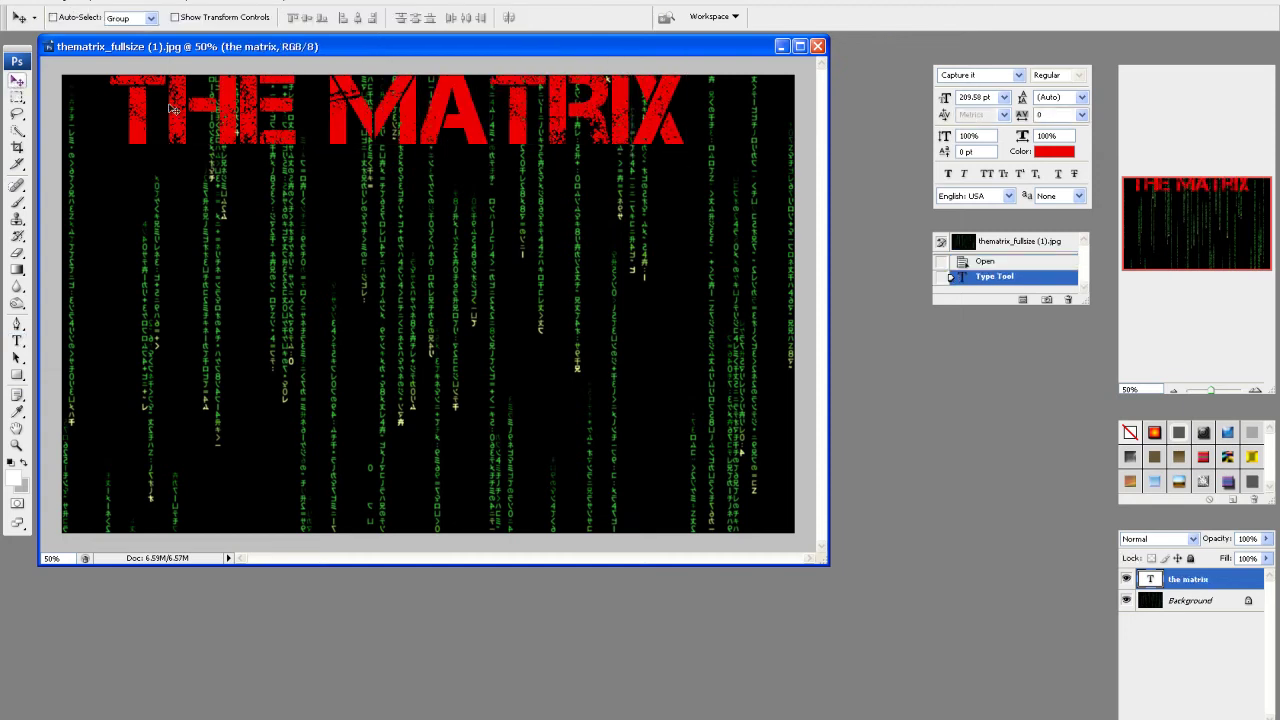
drag(472, 227, 492, 258)
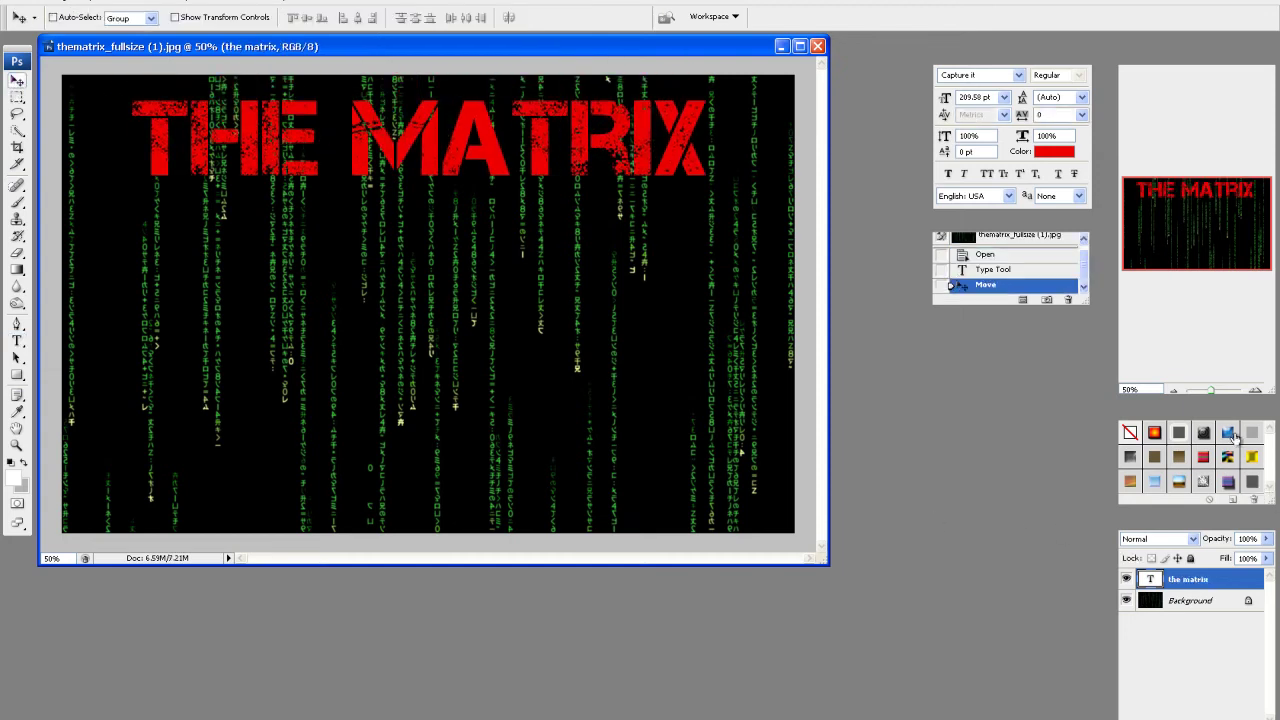
- Apply the blue glossy style to THE MATRIX and stack nudged duplicates with Ctrl+Alt+Right
click(1229, 433)
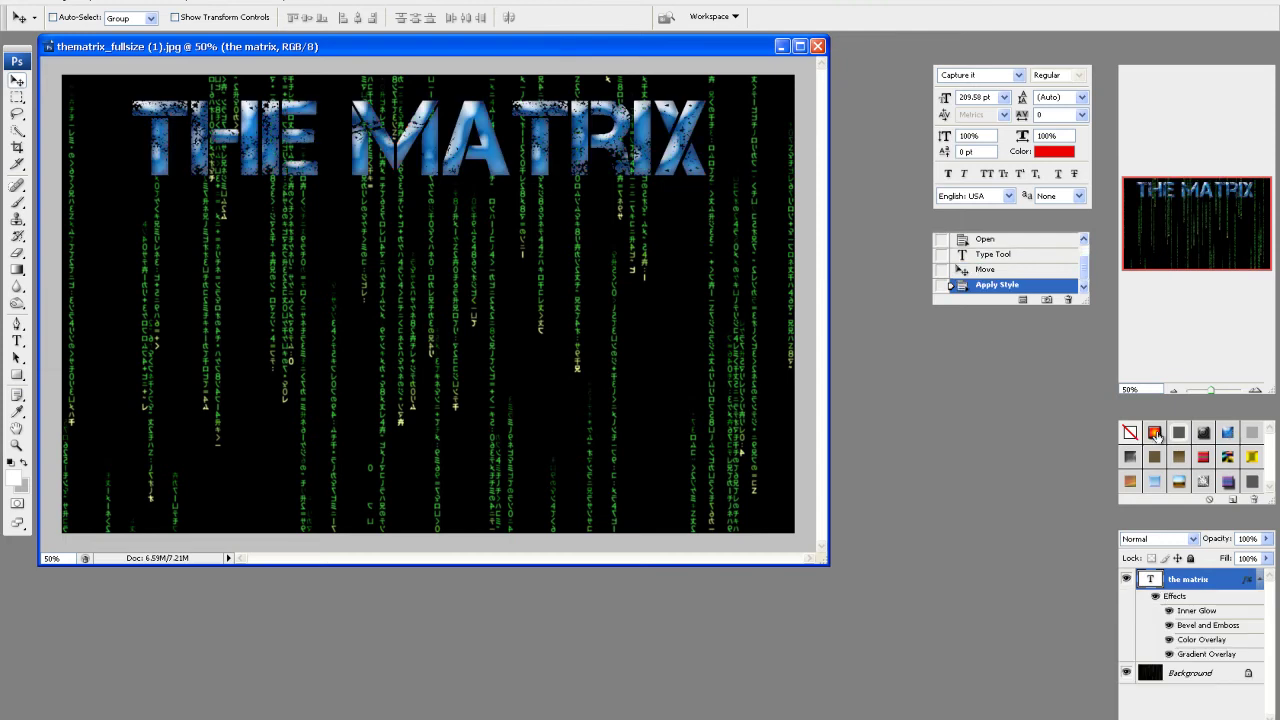
click(1155, 433)
click(1227, 433)
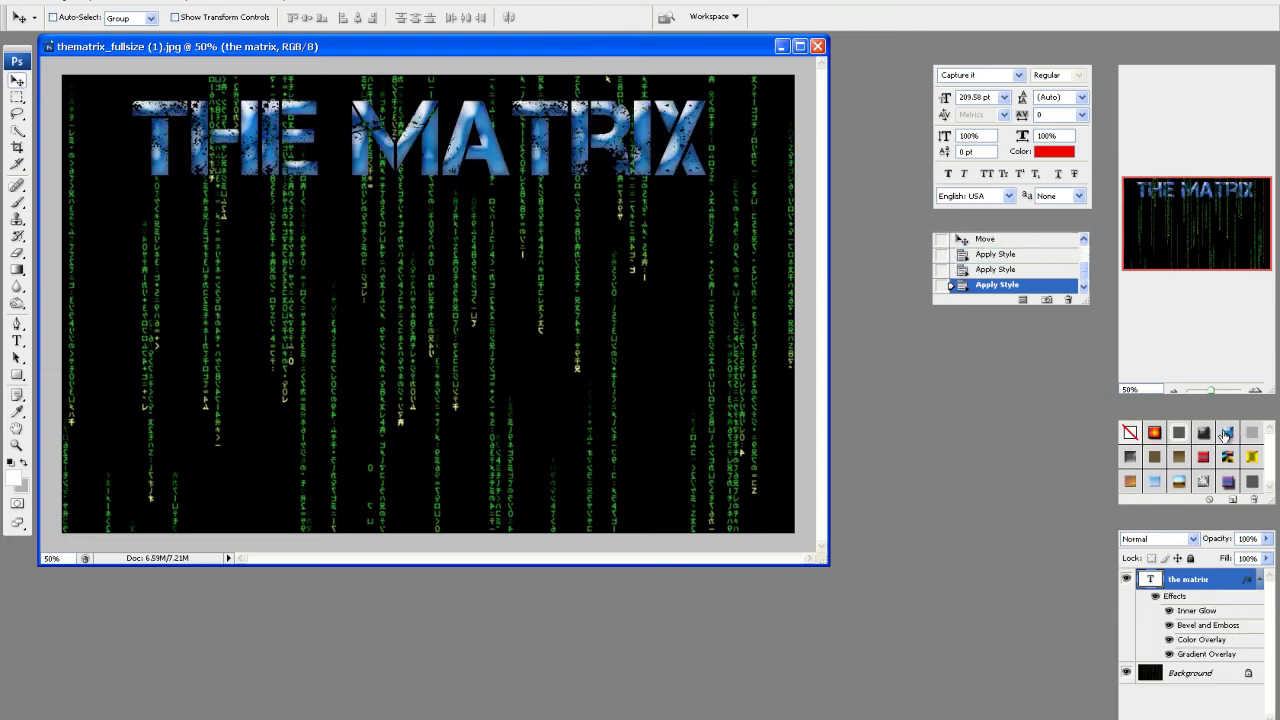
key(ctrl+alt+Right)
key(ctrl+alt+Right)
key(ctrl+alt+Right)
key(ctrl+alt+Right)
key(ctrl+alt+Right)
key(ctrl+alt+Right)
key(ctrl+alt+Right)
key(ctrl+alt+Right)
key(ctrl+alt+Right)
key(ctrl+alt+Right)
key(ctrl+alt+Right)
key(ctrl+alt+Right)
key(ctrl+alt+Right)
key(ctrl+alt+Right)
key(ctrl+alt+Right)
key(ctrl+alt+Right)
key(ctrl+alt+Right)
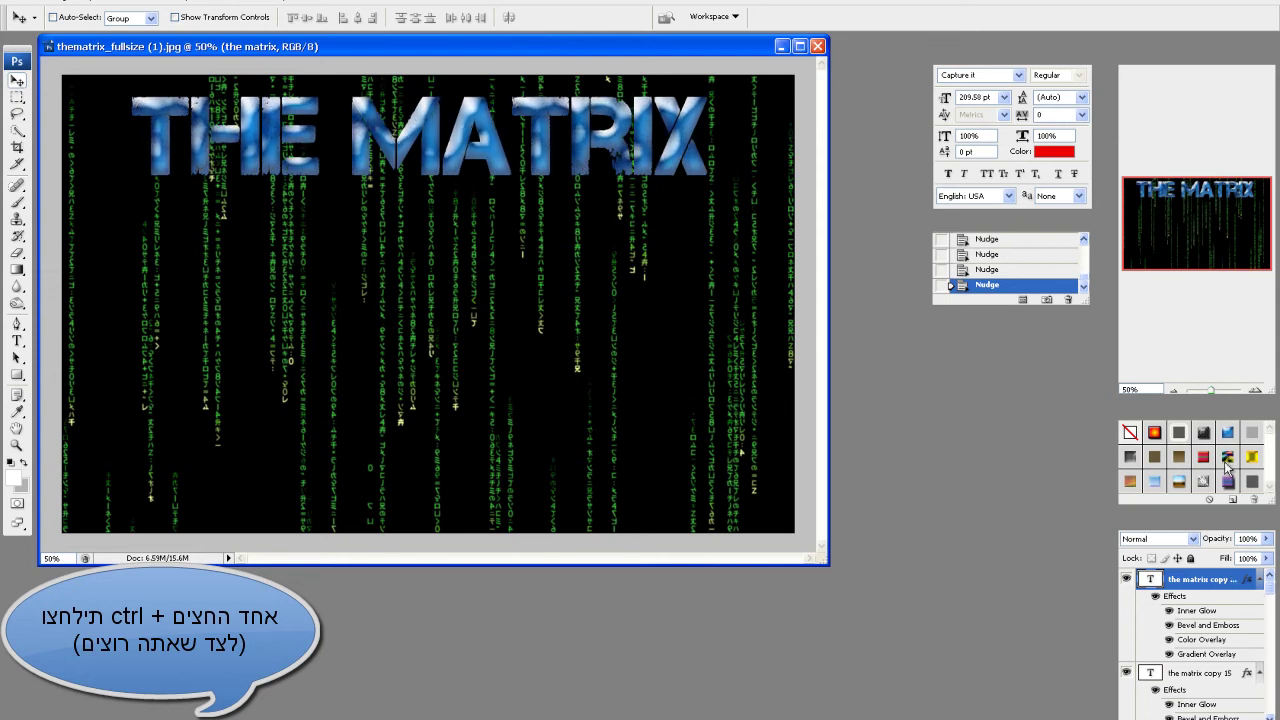
key(ctrl+alt+Right)
key(ctrl+alt+Right)
key(ctrl+alt+Right)
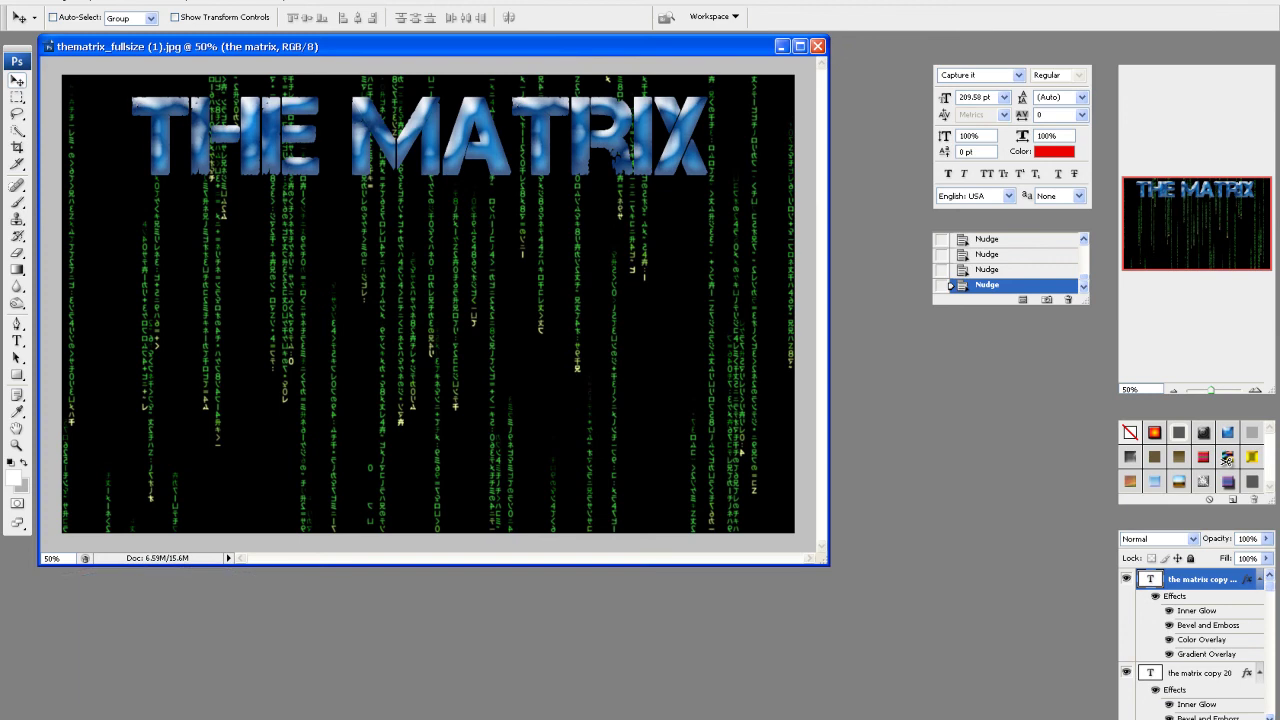
- Select every layer from 'the matrix copy' up to the top copy and merge them with Ctrl+E
scroll(1258, 673, down, 4)
scroll(1258, 673, down, 5)
scroll(1248, 675, down, 2)
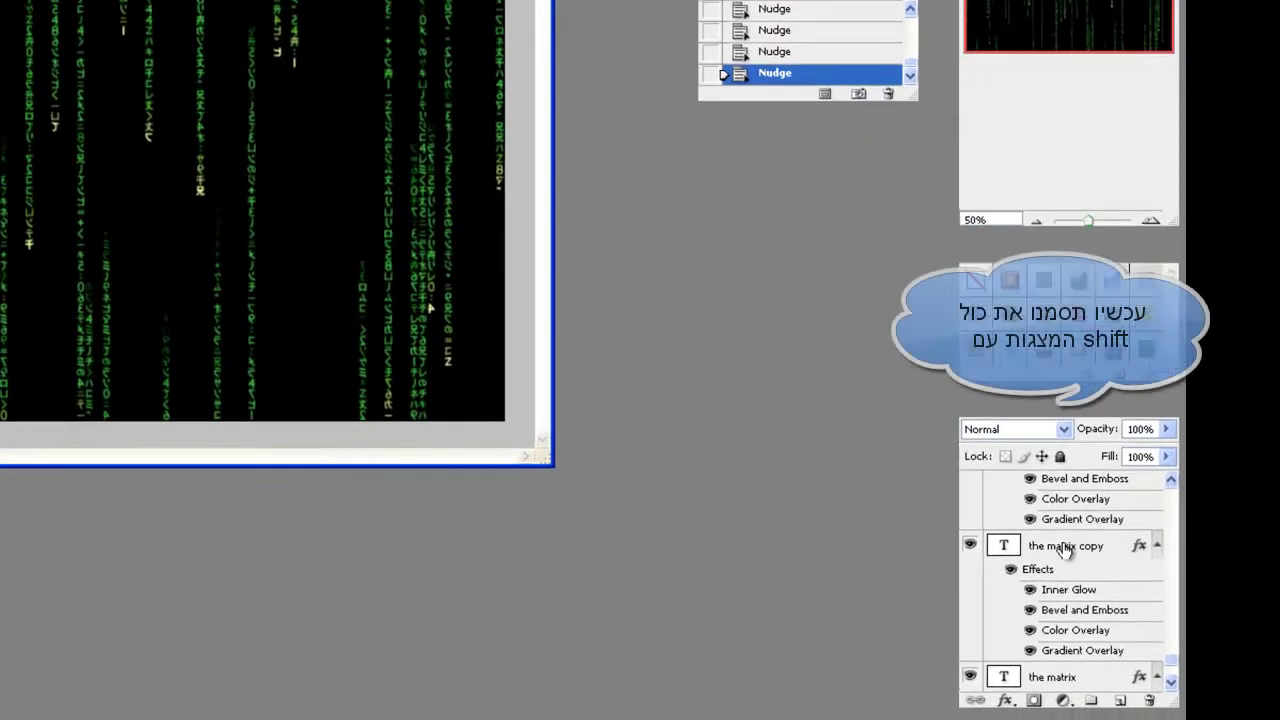
shift+click(1063, 548)
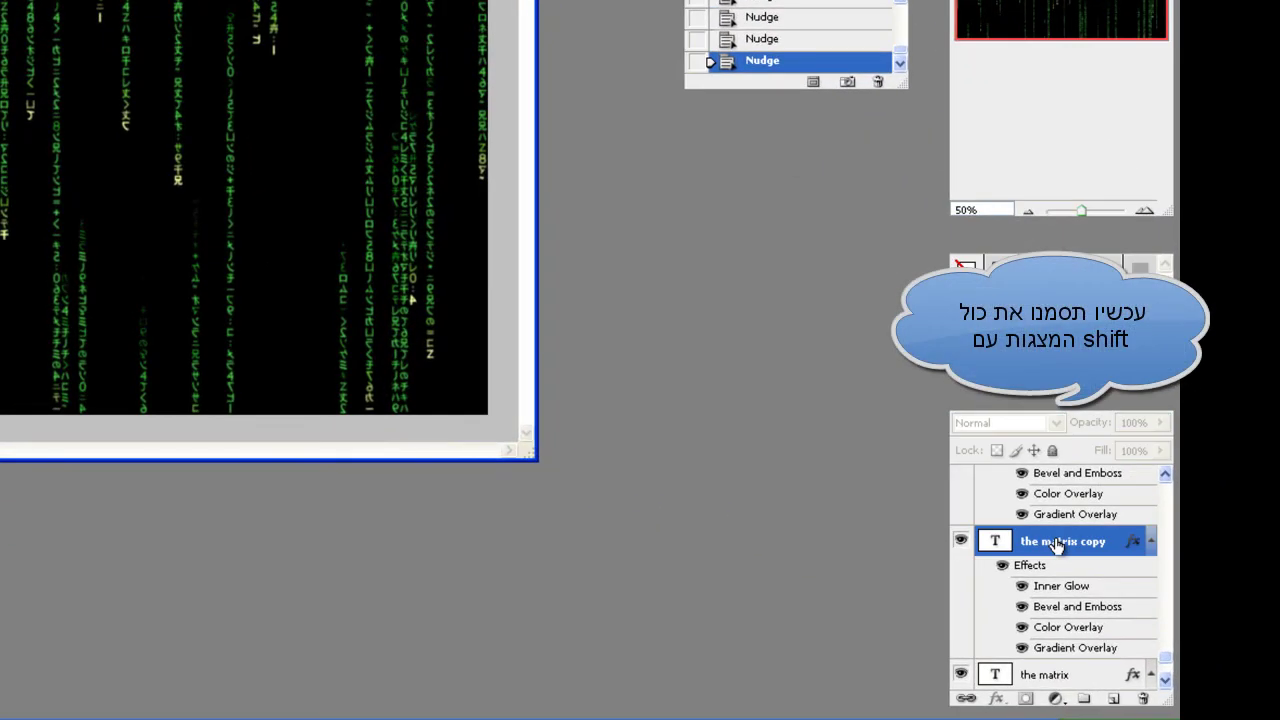
scroll(1057, 545, up, 4)
scroll(1057, 545, up, 10)
scroll(1057, 545, up, 9)
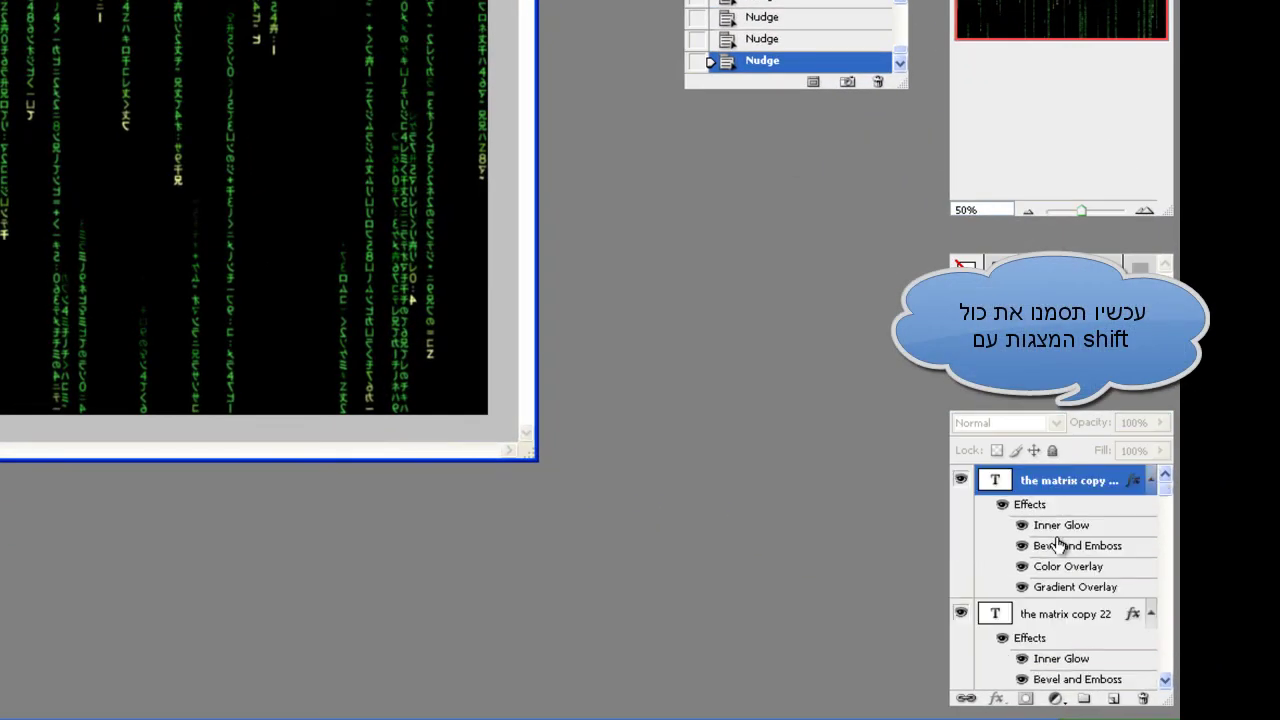
shift+click(1088, 495)
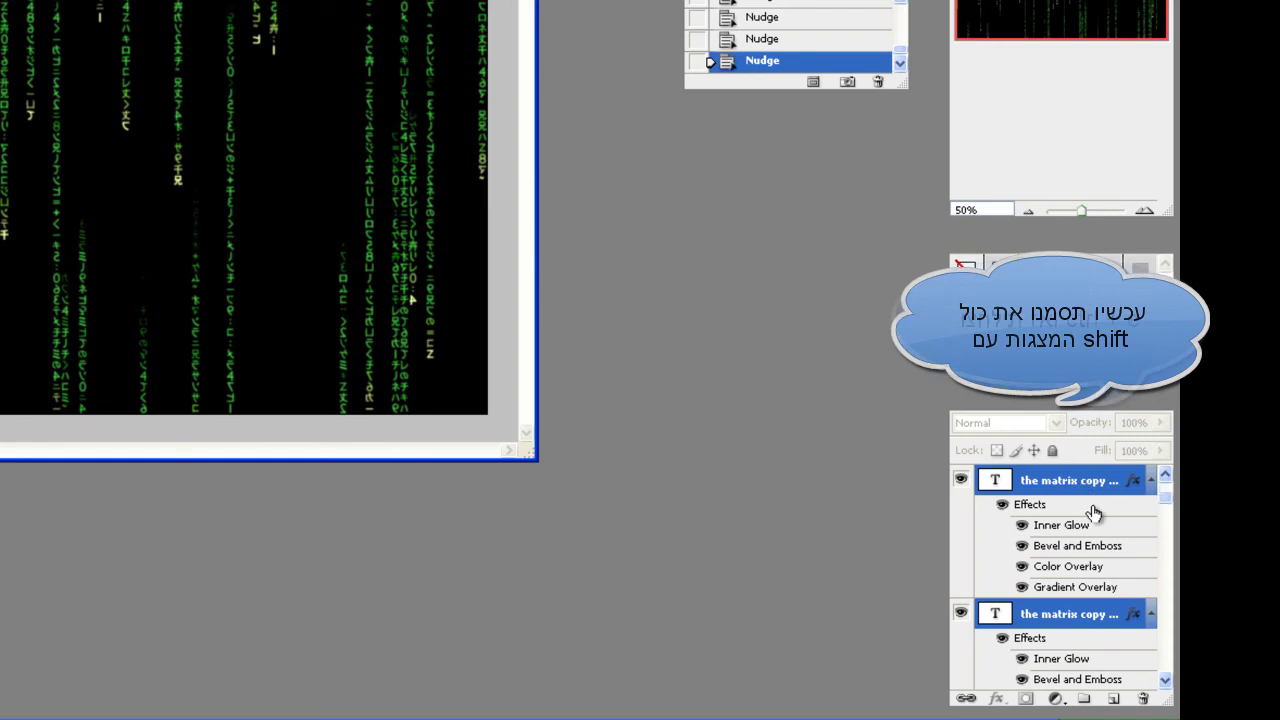
key(ctrl+e)
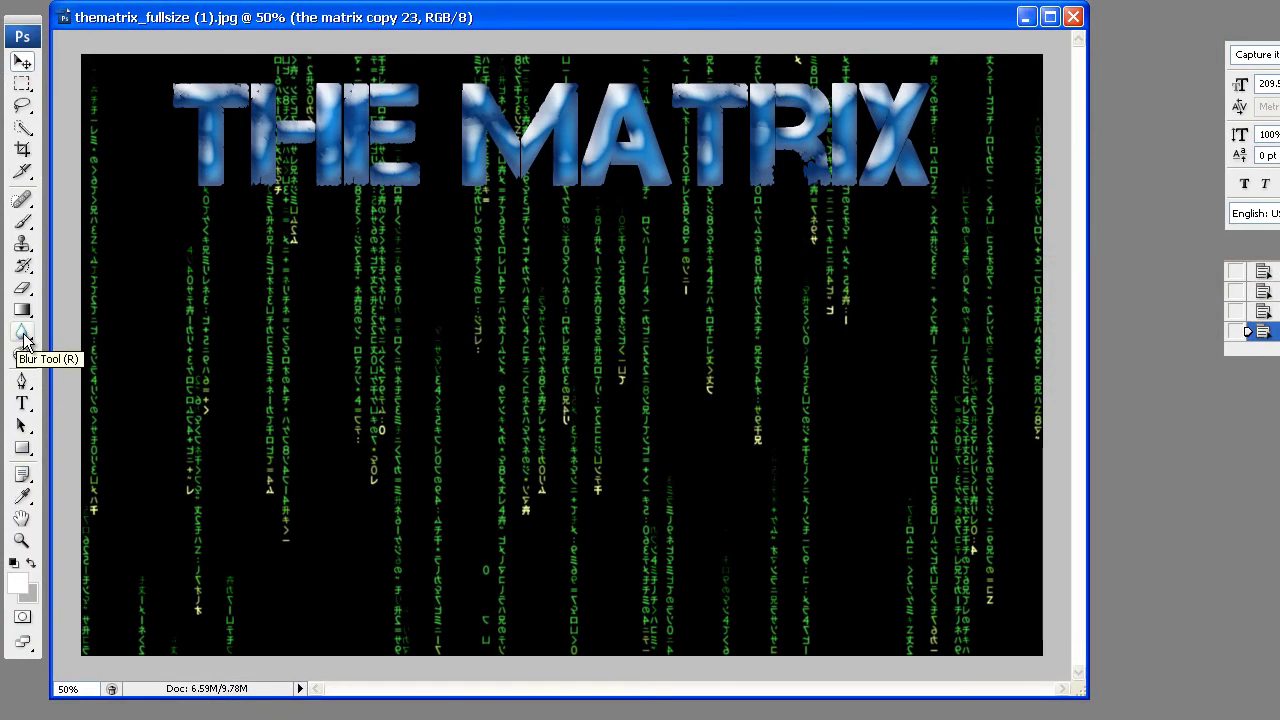
- Darken the T, H and E of THE with Burn Tool strokes
click(22, 356)
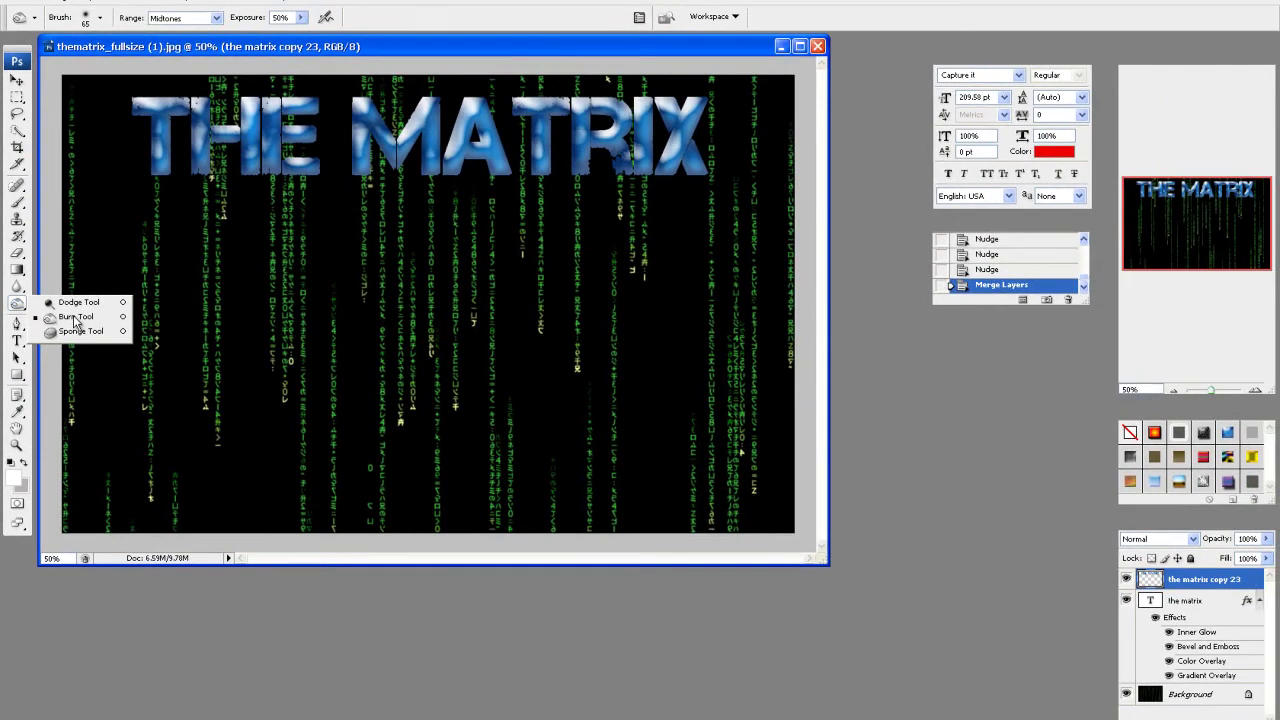
click(75, 317)
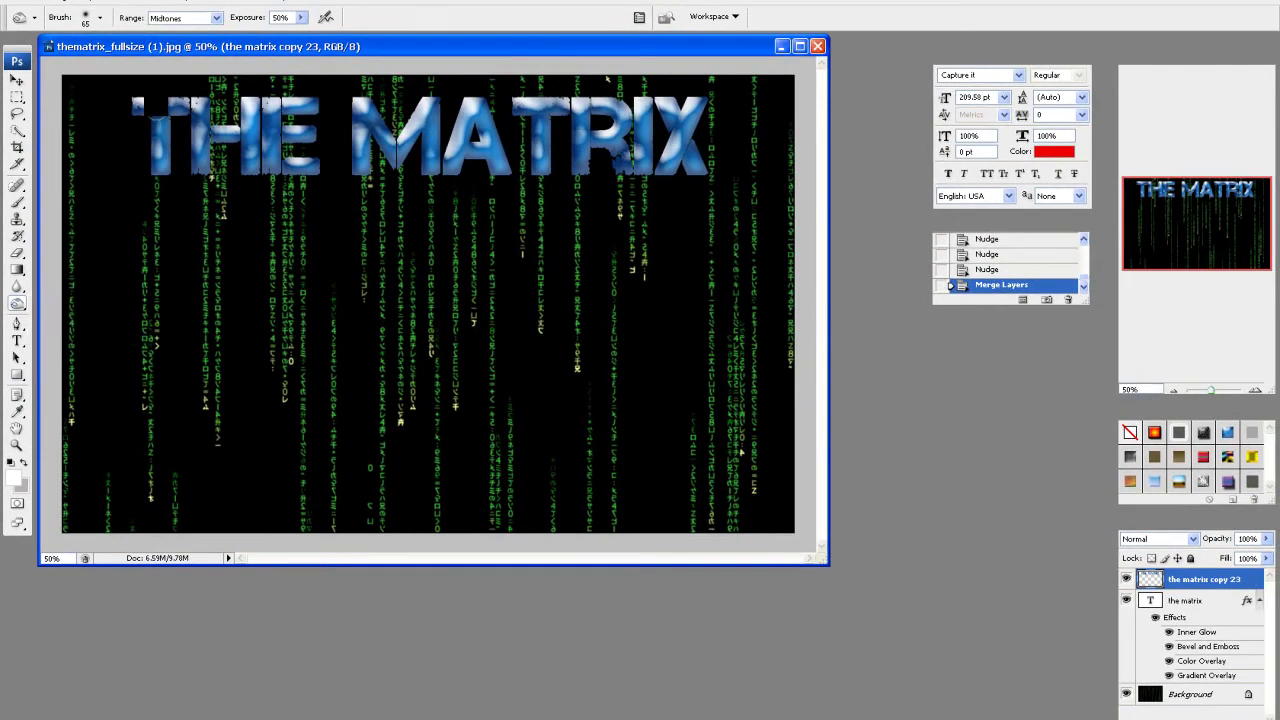
mouse_move(177, 117)
mouse_down()
mouse_move(196, 140)
mouse_move(277, 120)
mouse_up()
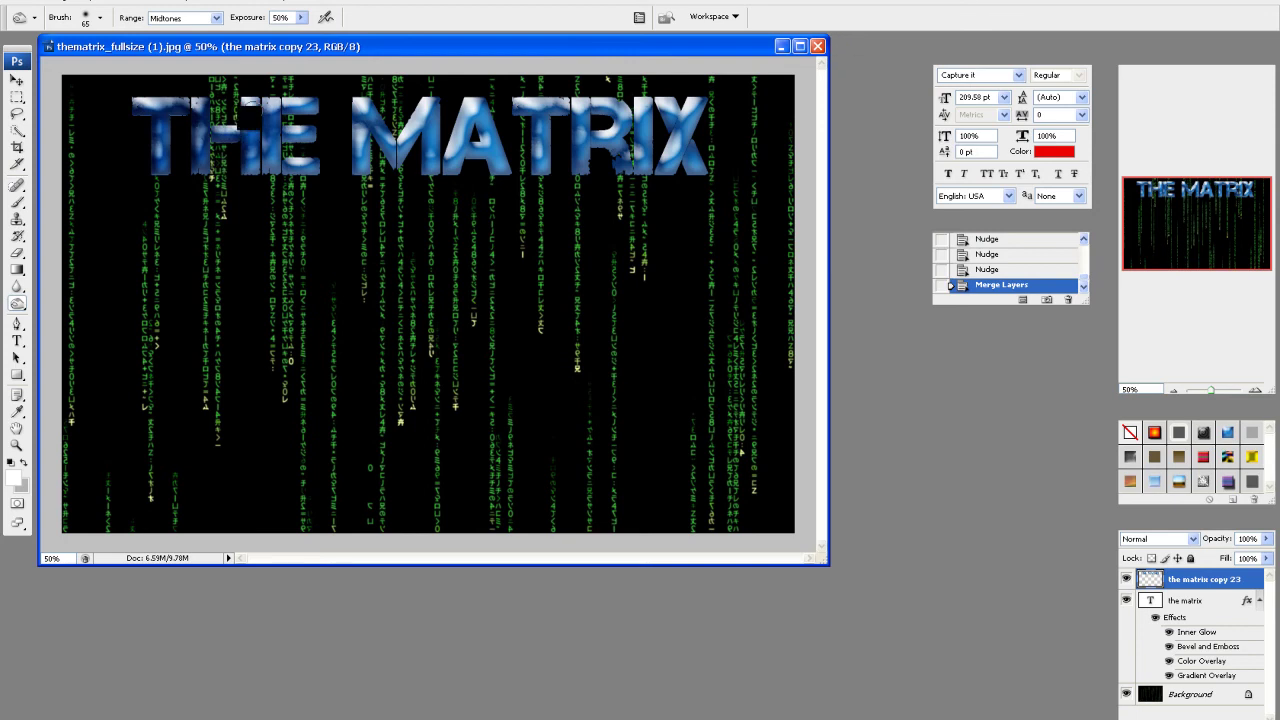
mouse_move(305, 100)
mouse_down()
mouse_move(342, 121)
mouse_move(398, 190)
mouse_move(416, 130)
mouse_move(458, 140)
mouse_move(478, 128)
mouse_move(470, 140)
mouse_move(502, 167)
mouse_move(568, 90)
mouse_move(580, 130)
mouse_move(540, 145)
mouse_move(595, 138)
mouse_move(568, 120)
mouse_move(572, 134)
mouse_move(612, 140)
mouse_move(696, 130)
mouse_move(670, 140)
mouse_move(686, 165)
mouse_move(694, 128)
mouse_up()
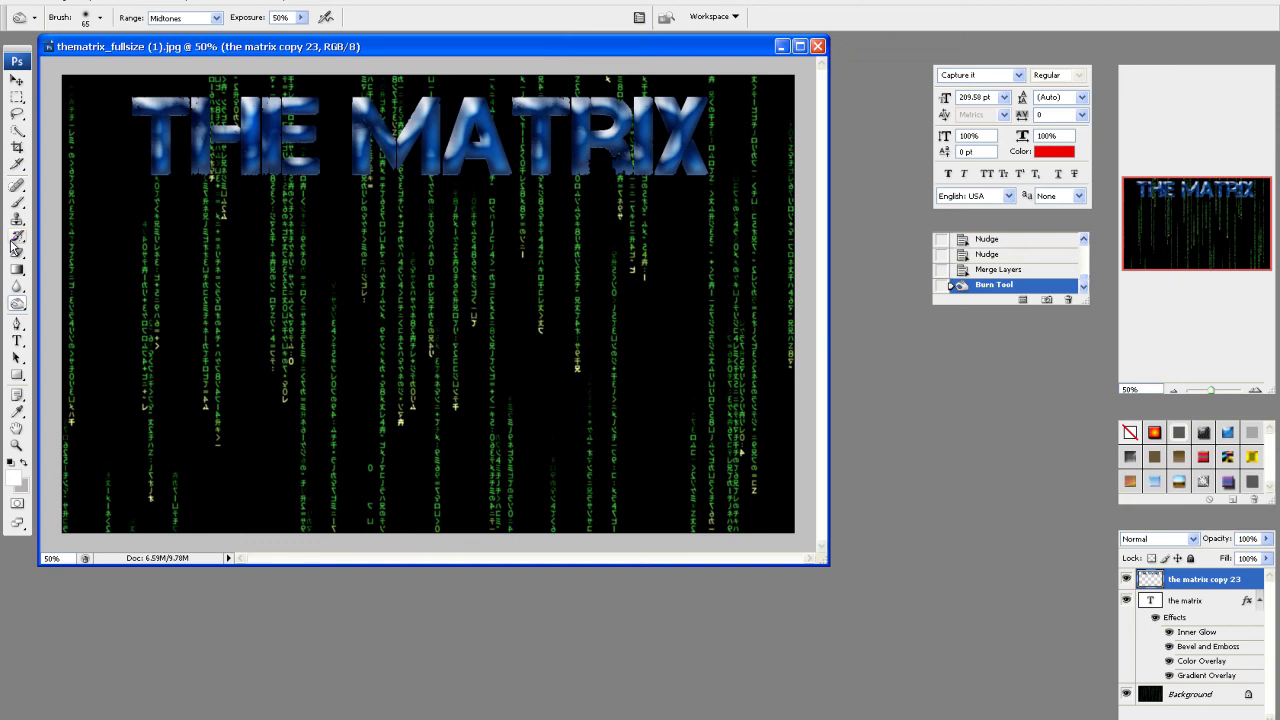
click(17, 80)
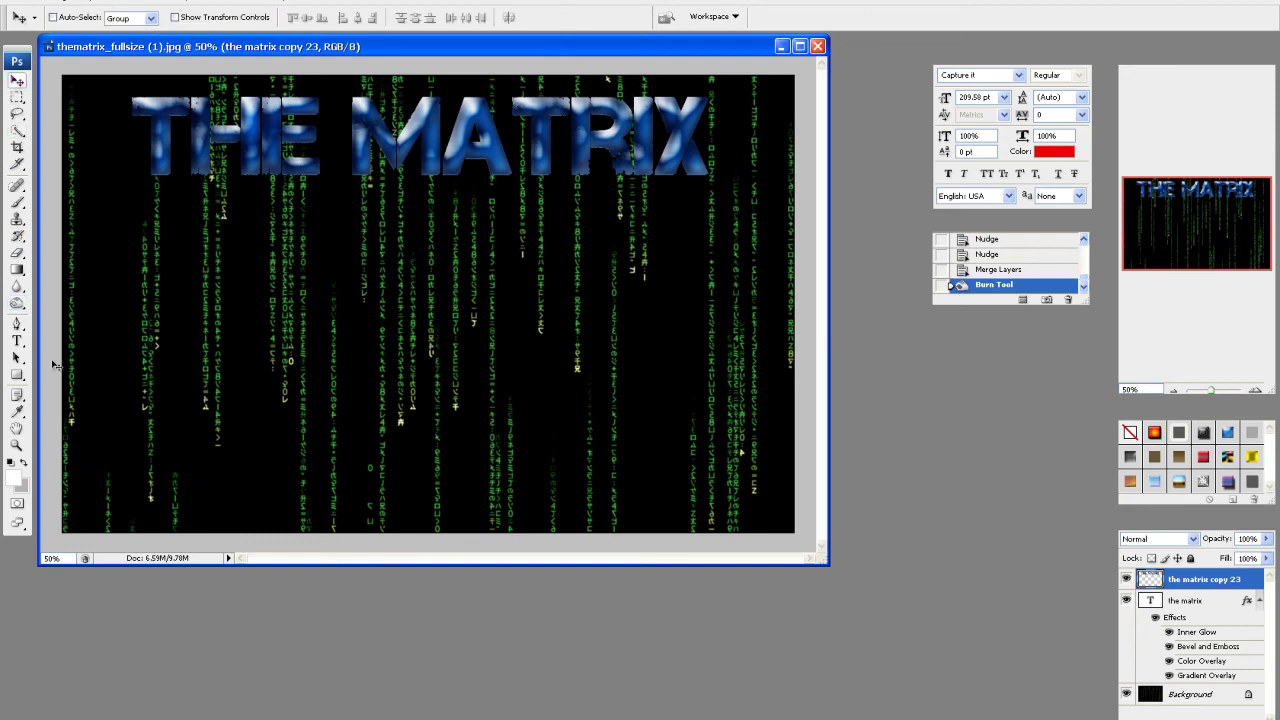
- Start a new text layer at the canvas's lower left, clearing the stray test characters
click(17, 341)
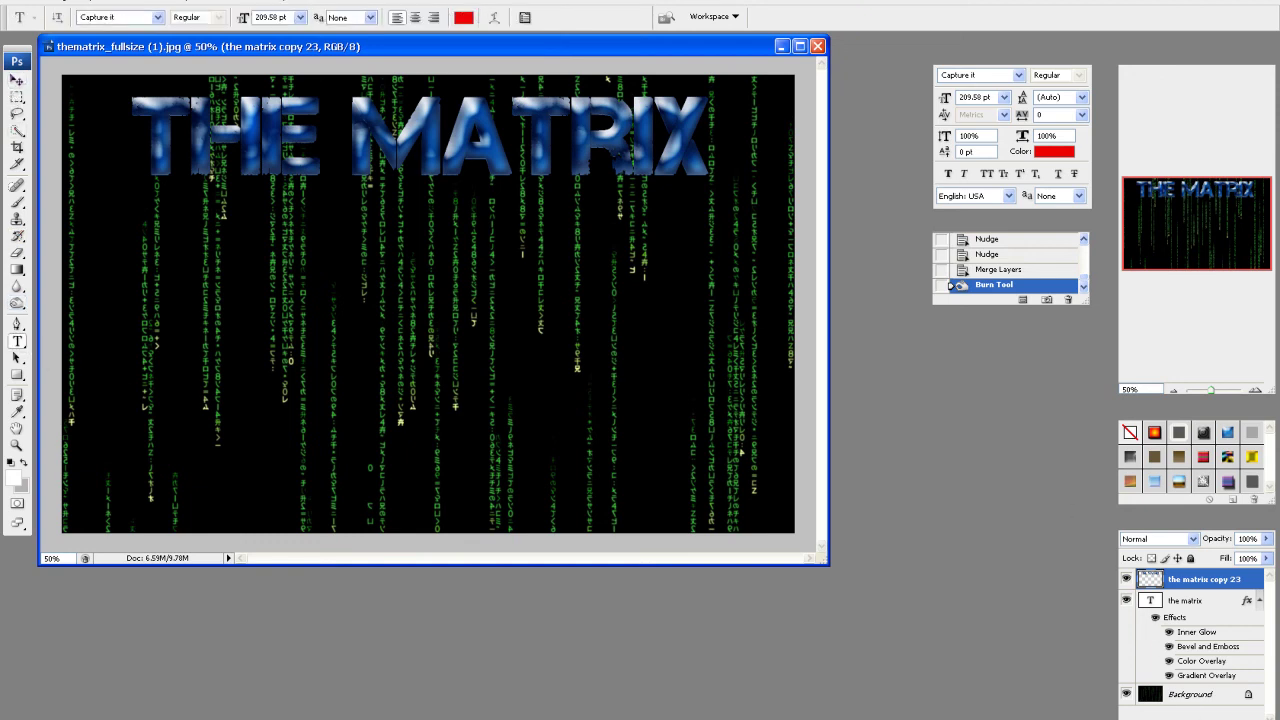
click(87, 446)
text(D)
key(BackSpace)
text(D)
key(BackSpace)
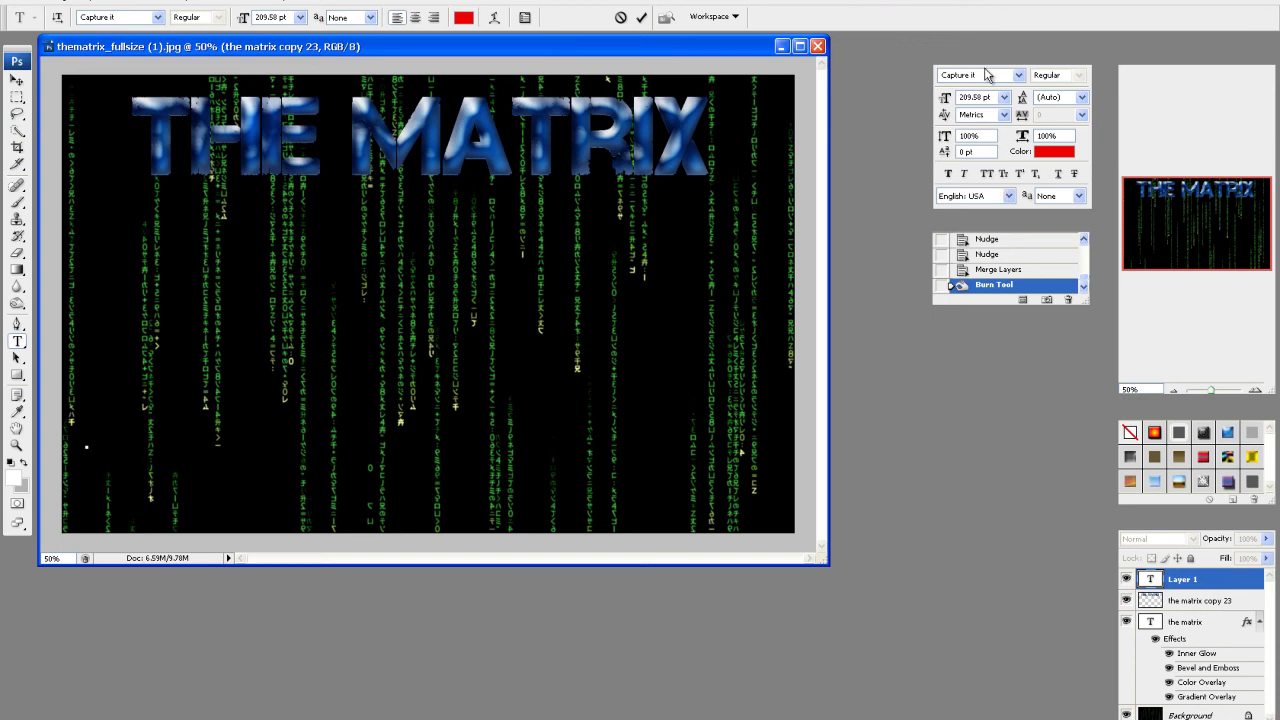
- Set the font to St. Andrew and type 'ICYDER.CO.IL' at the lower left
click(1018, 75)
scroll(1093, 428, down, 5)
scroll(1093, 428, down, 5)
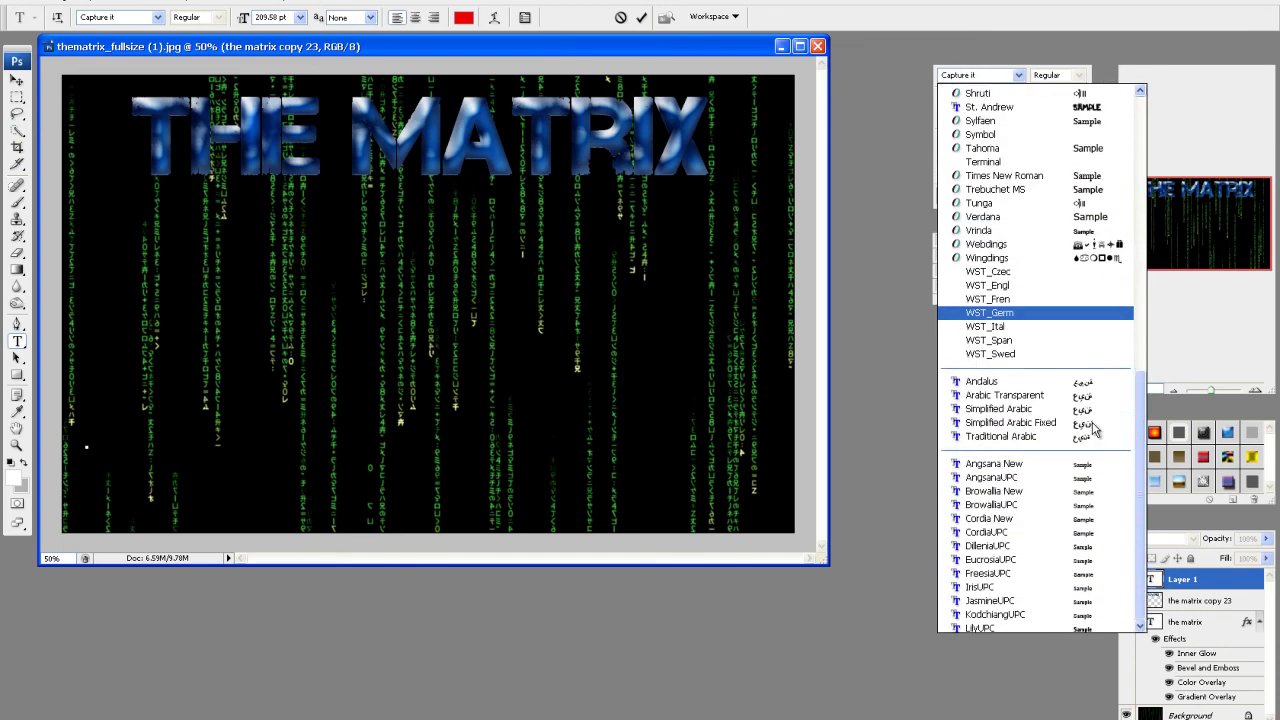
scroll(1093, 428, up, 2)
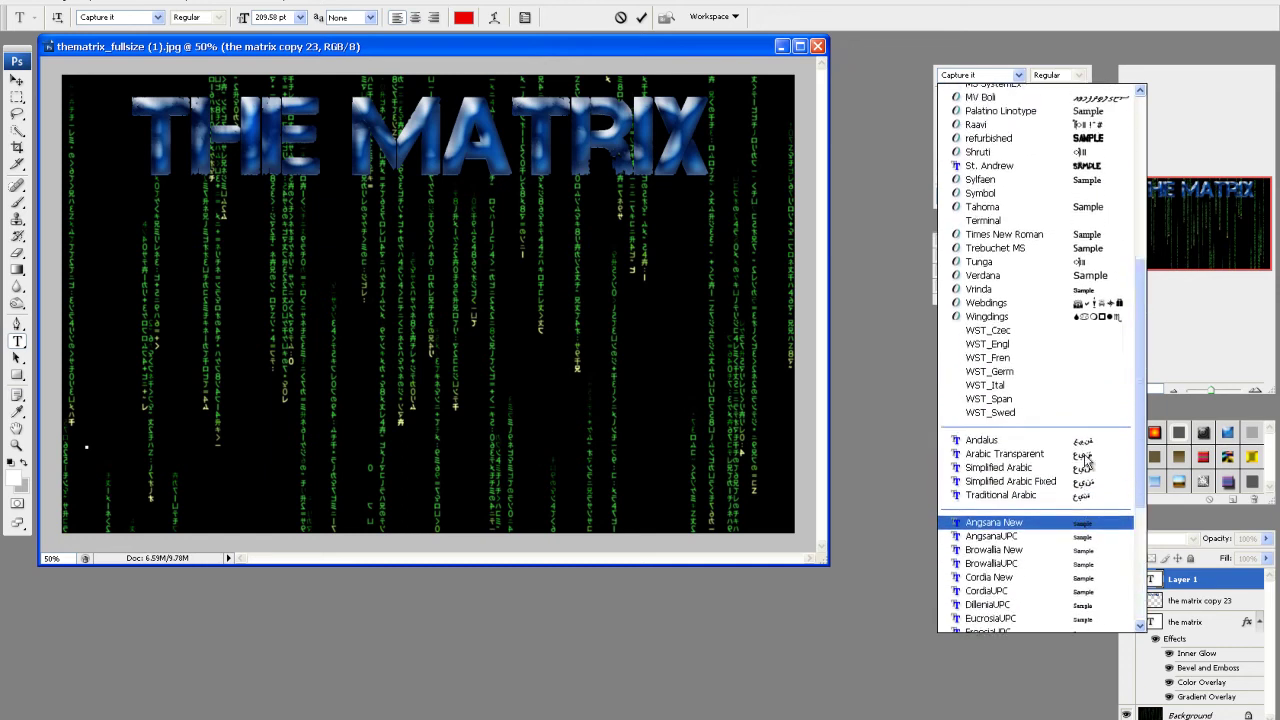
scroll(1086, 462, up, 2)
click(1040, 400)
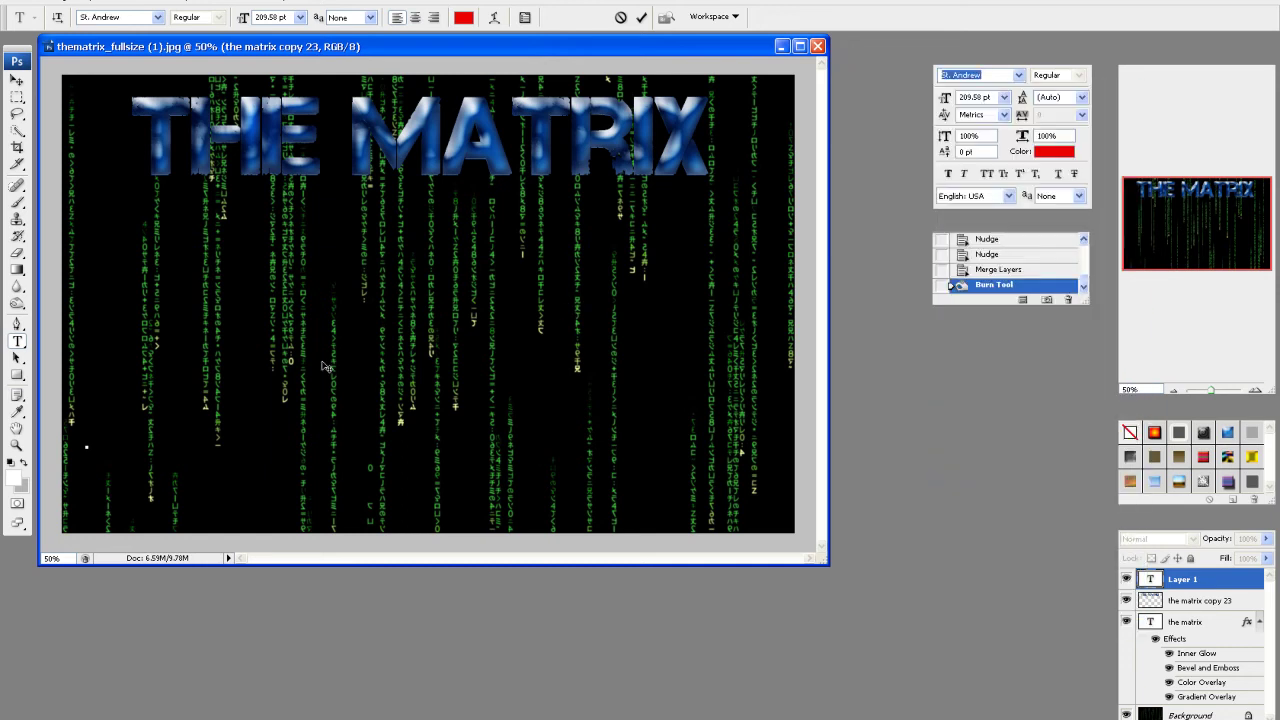
click(87, 446)
text(IC)
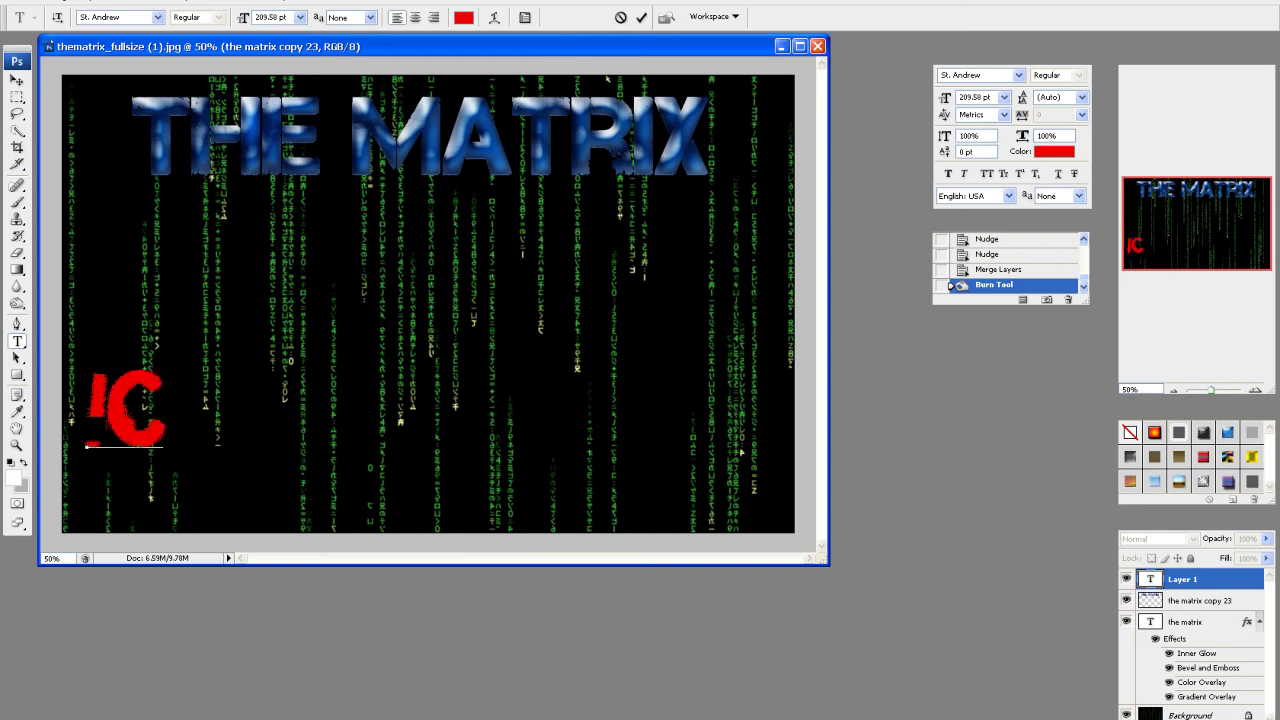
text(YDER.CO.IL)
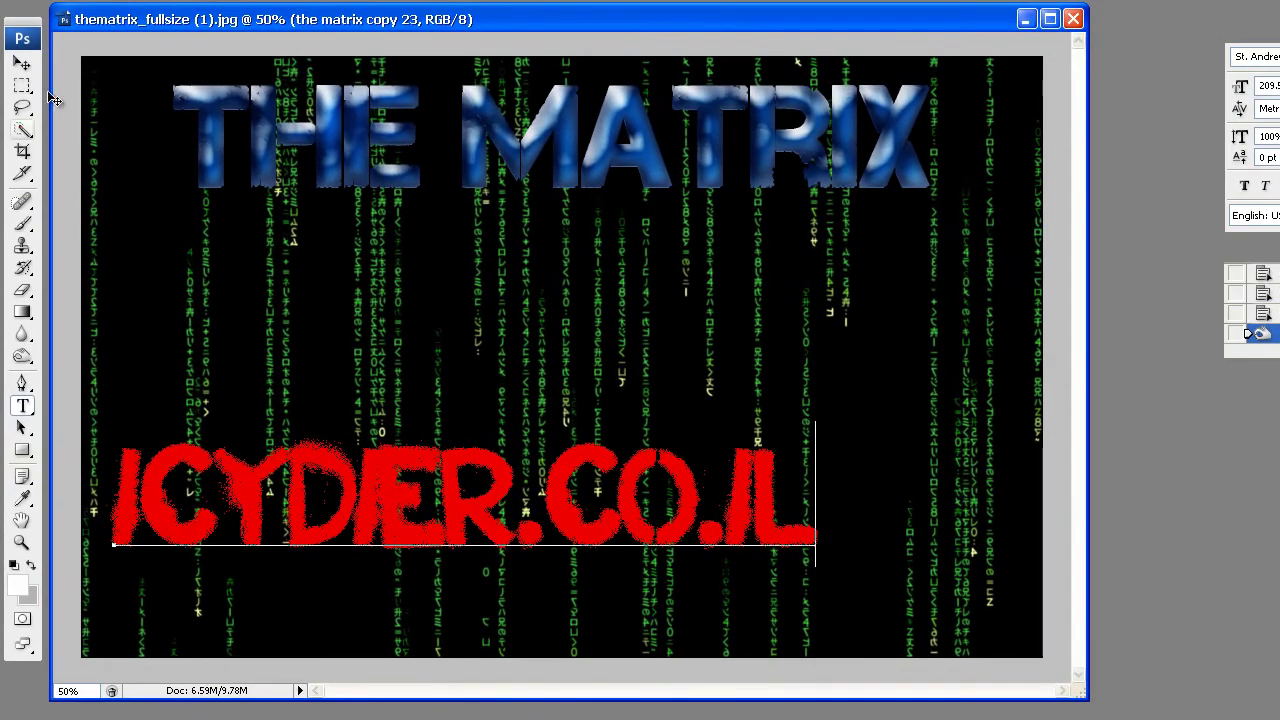
- Centre ICYDIER.CO.IL under the title, apply the icy white-blue style, and duplicate it with Alt+Up
click(27, 70)
drag(352, 527, 418, 531)
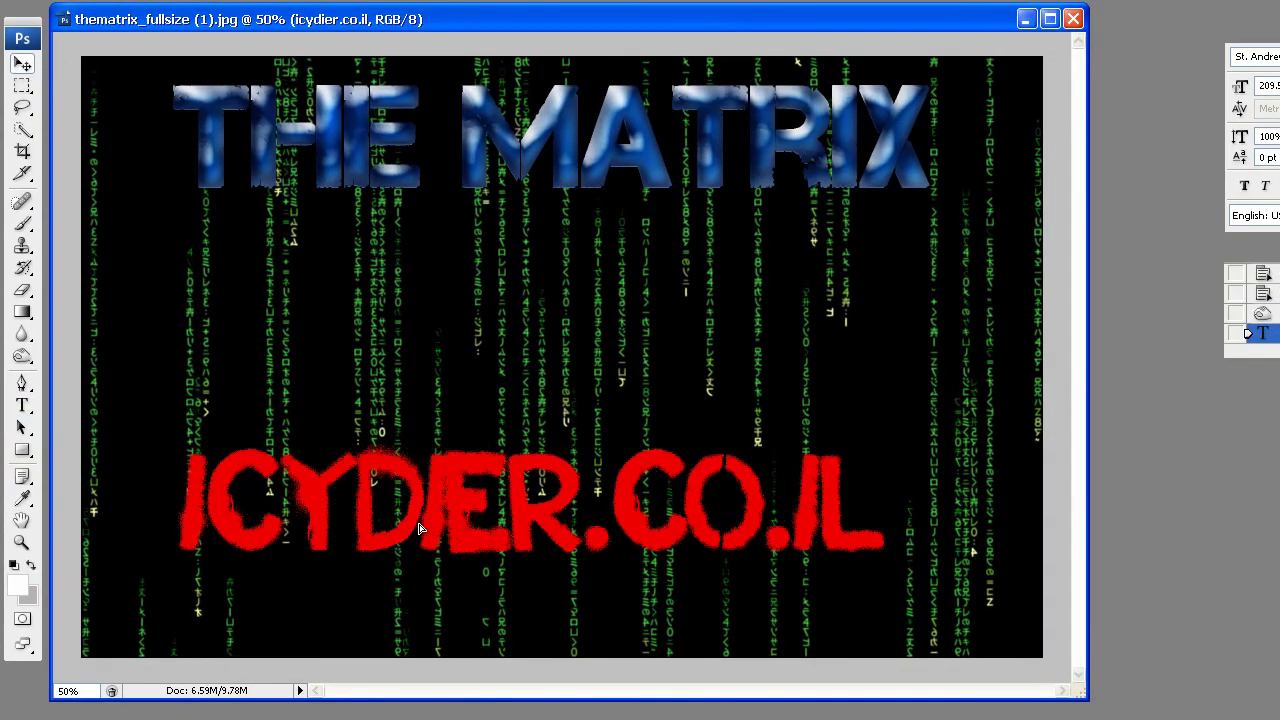
click(1115, 368)
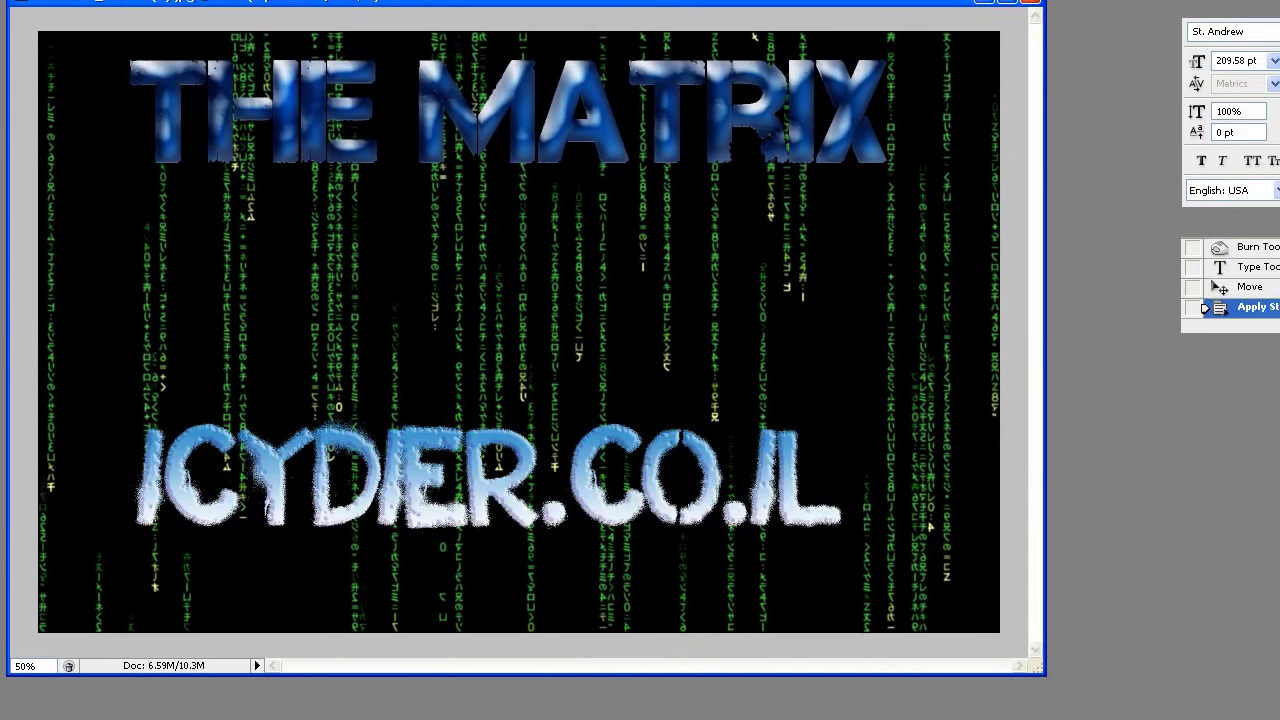
click(1147, 373)
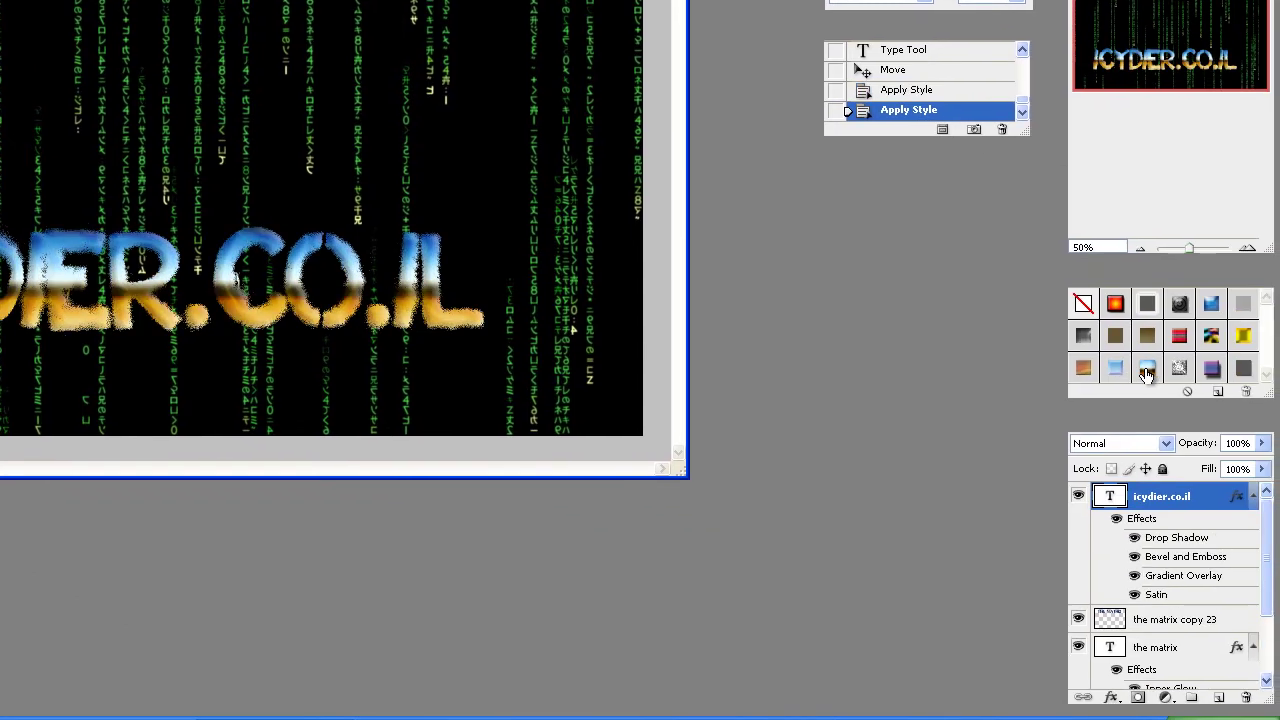
click(1211, 368)
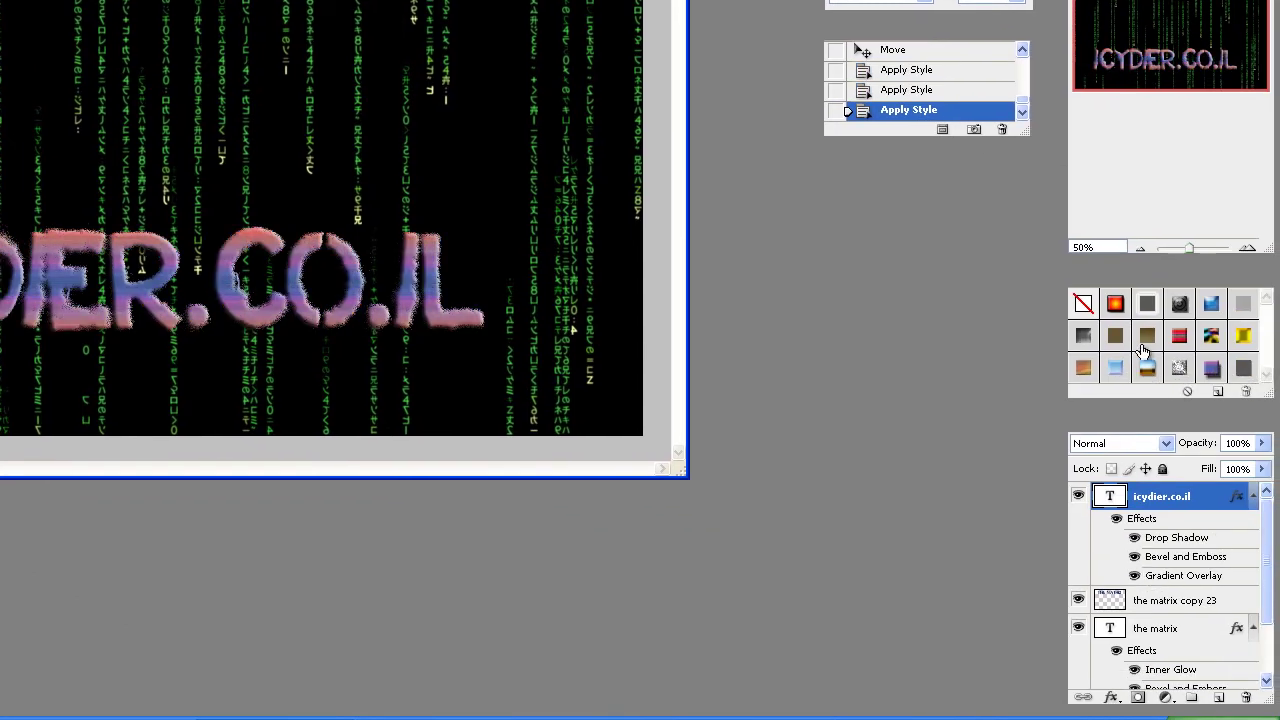
click(1118, 306)
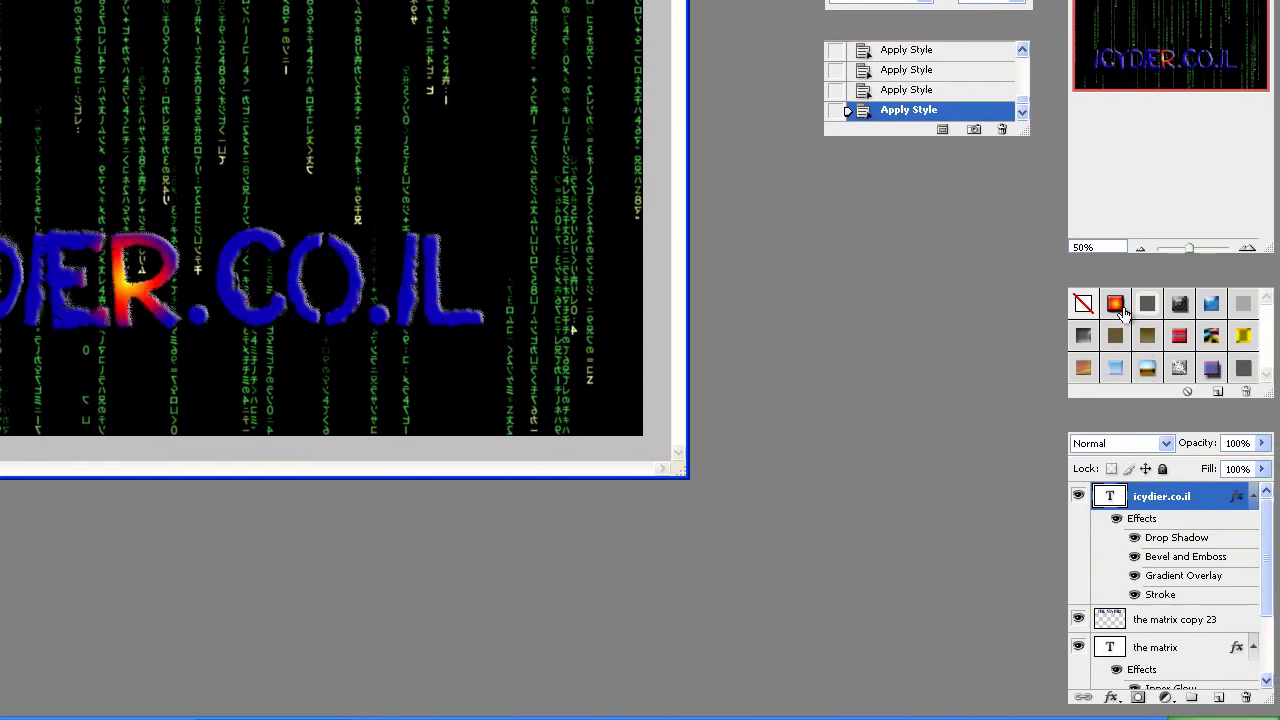
click(1110, 370)
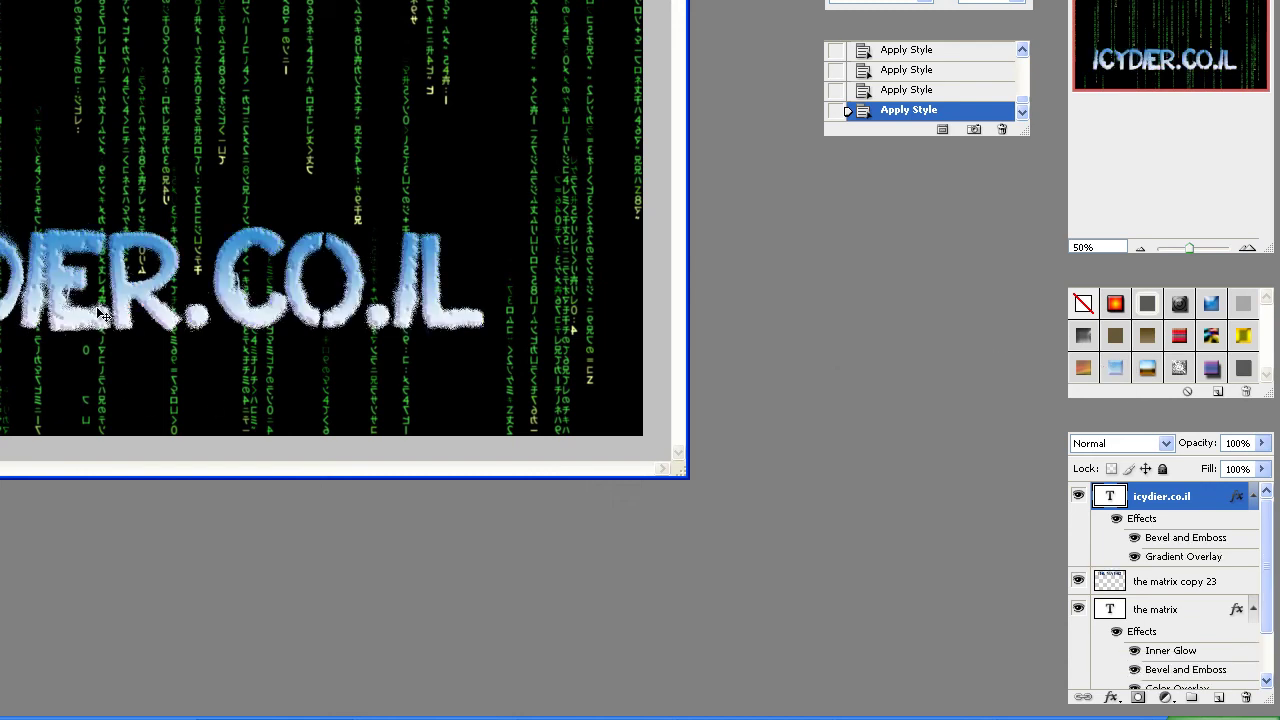
key(alt+Up)
key(alt+Up)
key(alt+Up)
key(alt+Up)
key(alt+Up)
key(alt+Up)
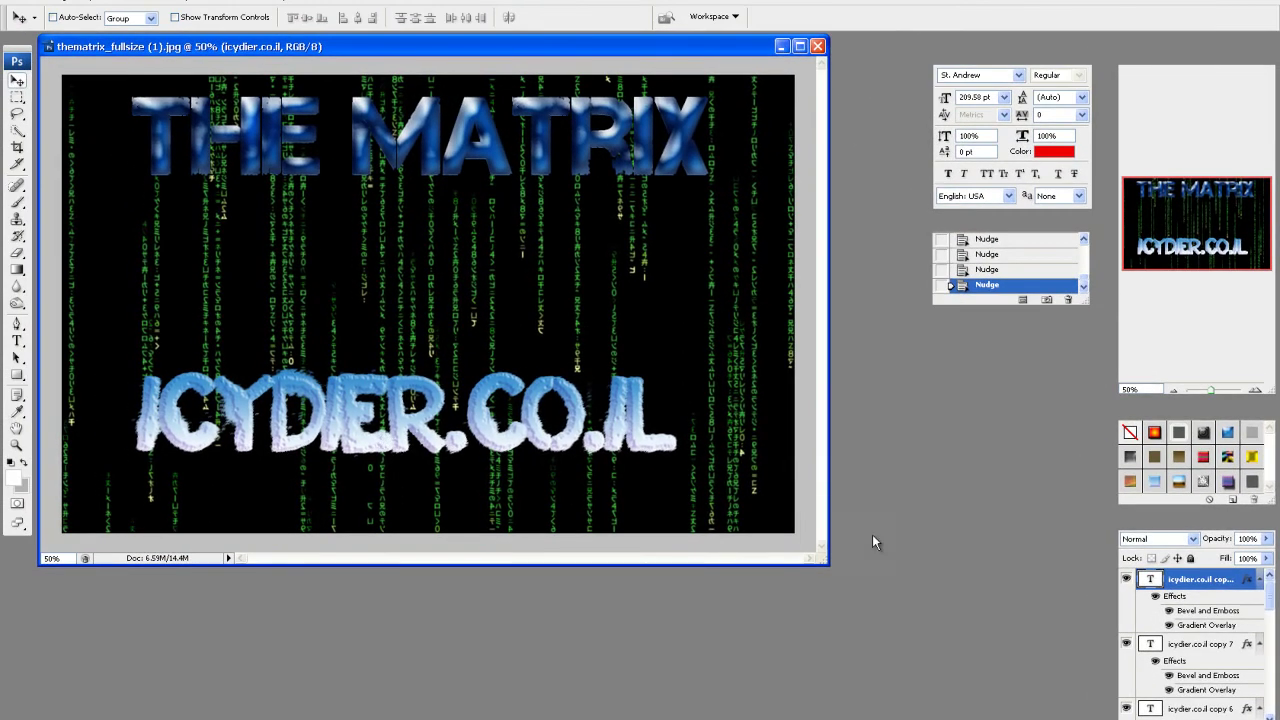
- Select the ICYDIER.CO.IL copy layers together and merge them into a single layer
scroll(1222, 667, down, 2)
scroll(1222, 667, down, 2)
scroll(1222, 667, down, 1)
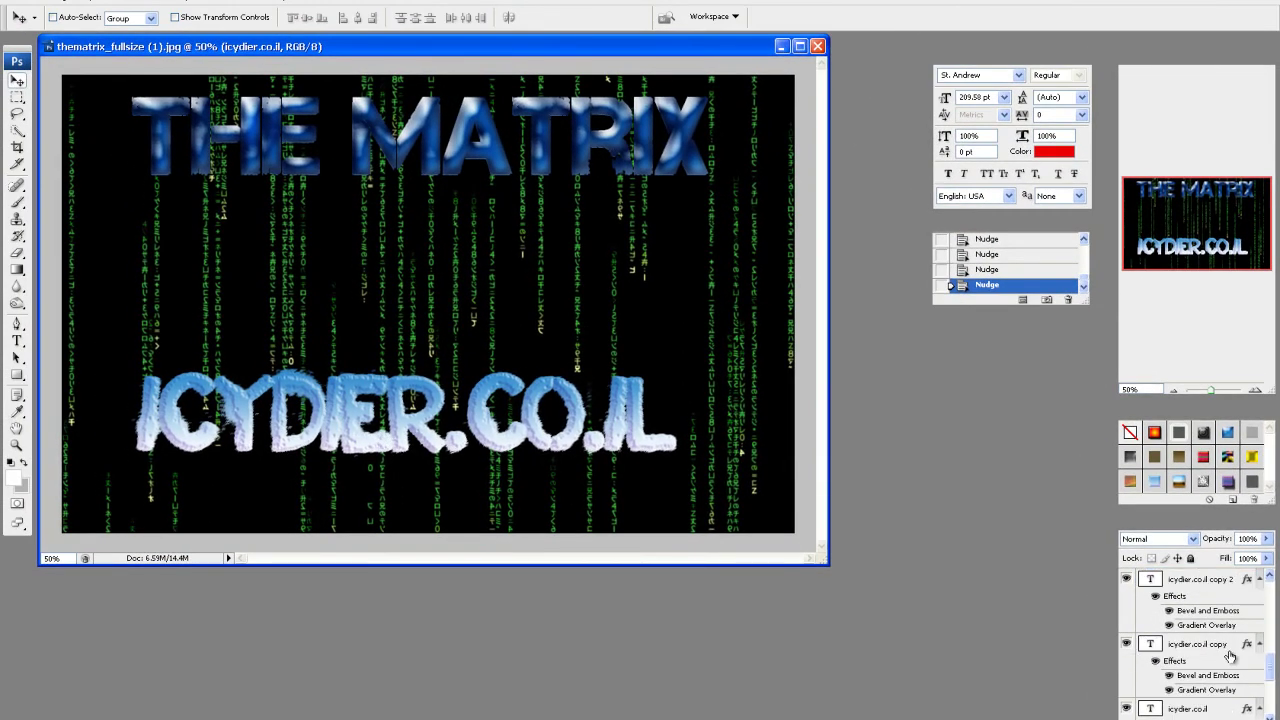
shift+click(1228, 652)
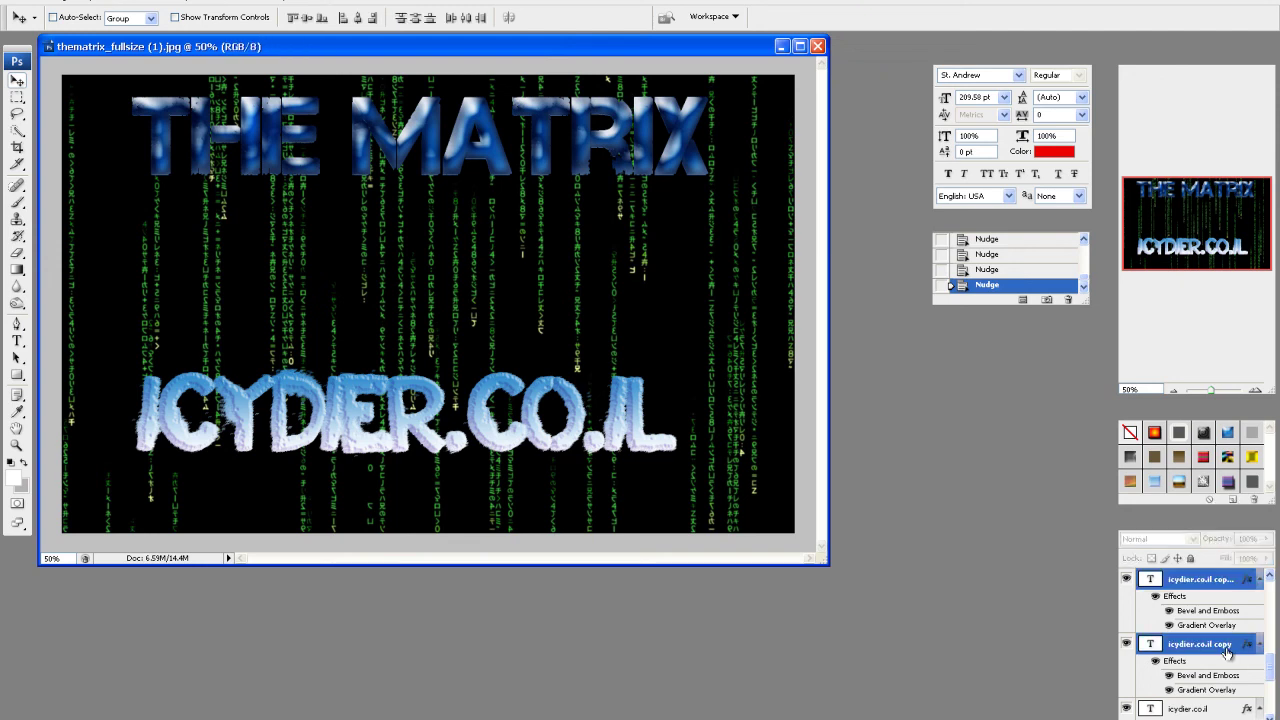
- Burn darker shading across the merged ICYDIER.CO.IL letters
click(17, 303)
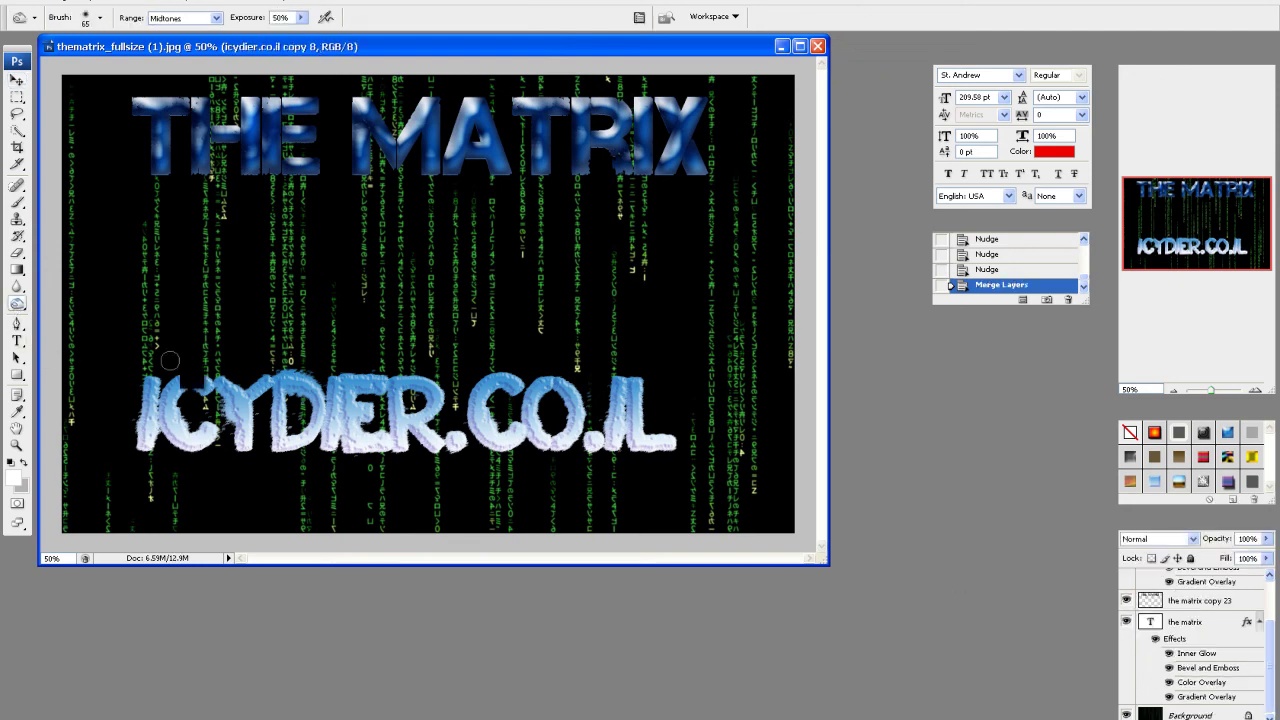
scroll(1249, 622, up, 3)
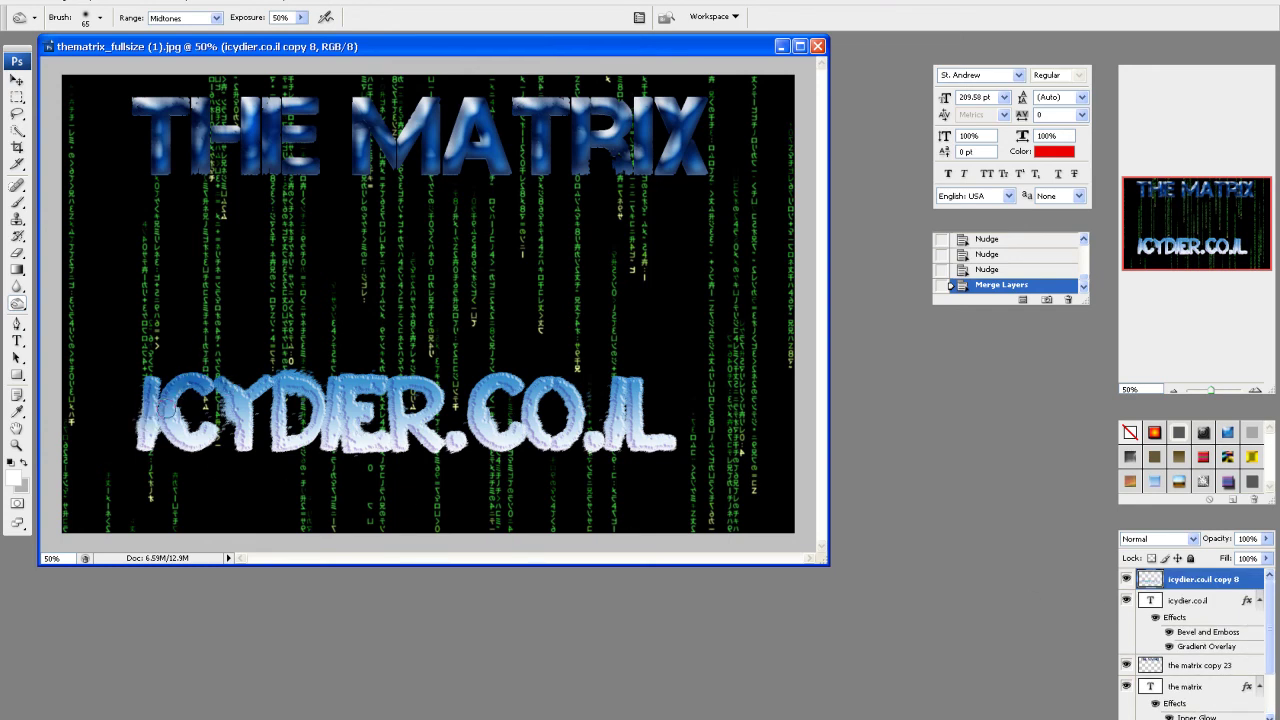
mouse_move(191, 412)
mouse_down()
mouse_move(290, 372)
mouse_move(383, 487)
mouse_move(489, 457)
mouse_move(520, 410)
mouse_move(502, 455)
mouse_move(476, 434)
mouse_move(451, 454)
mouse_move(362, 437)
mouse_move(413, 417)
mouse_up()
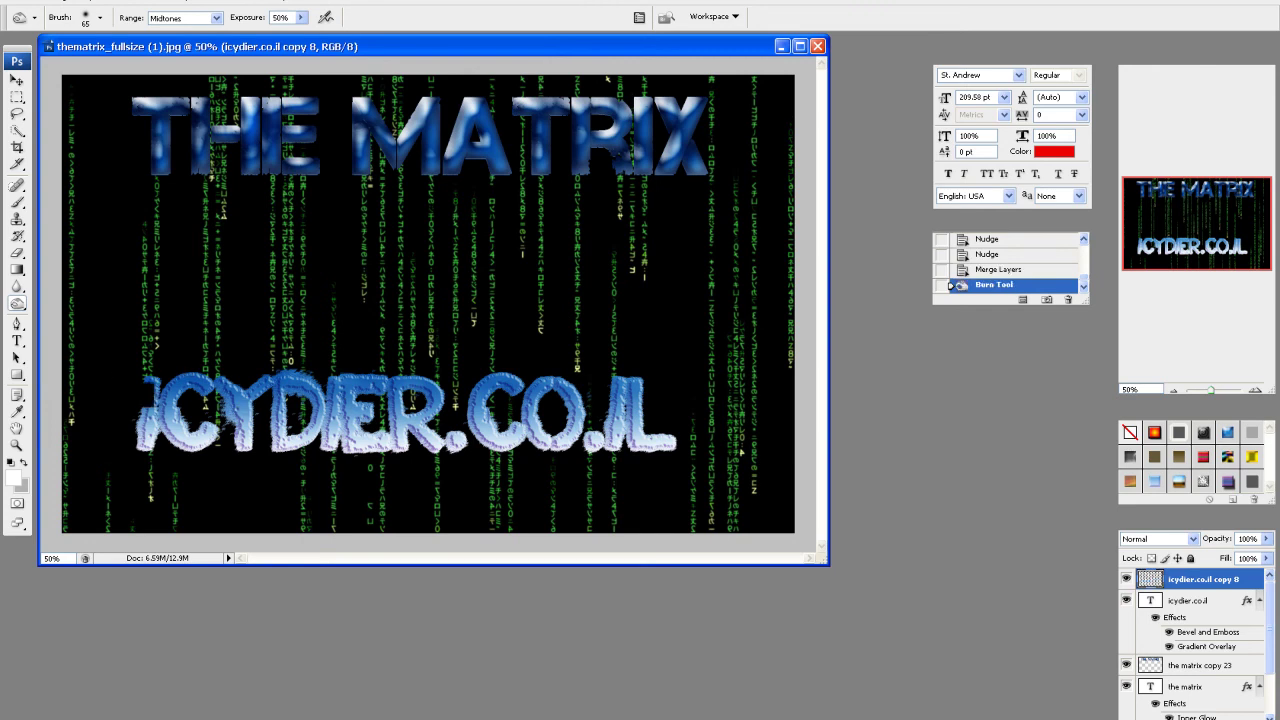
click(17, 80)
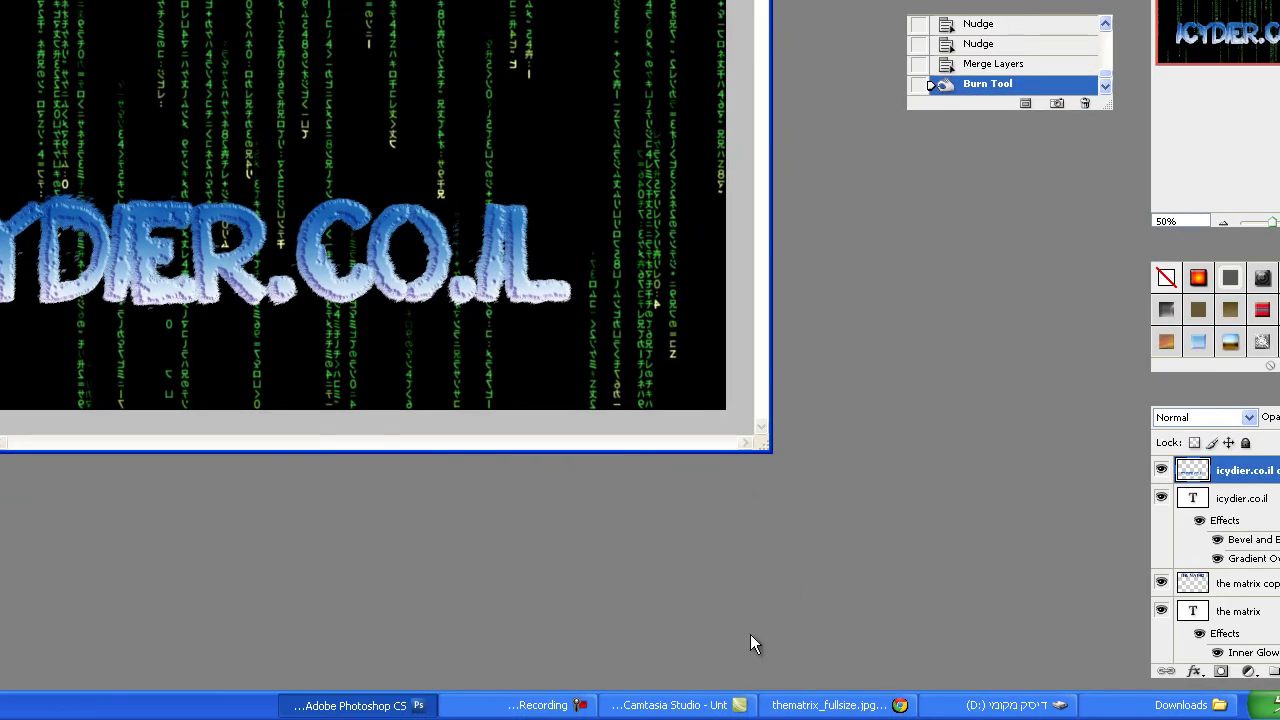
click(568, 702)
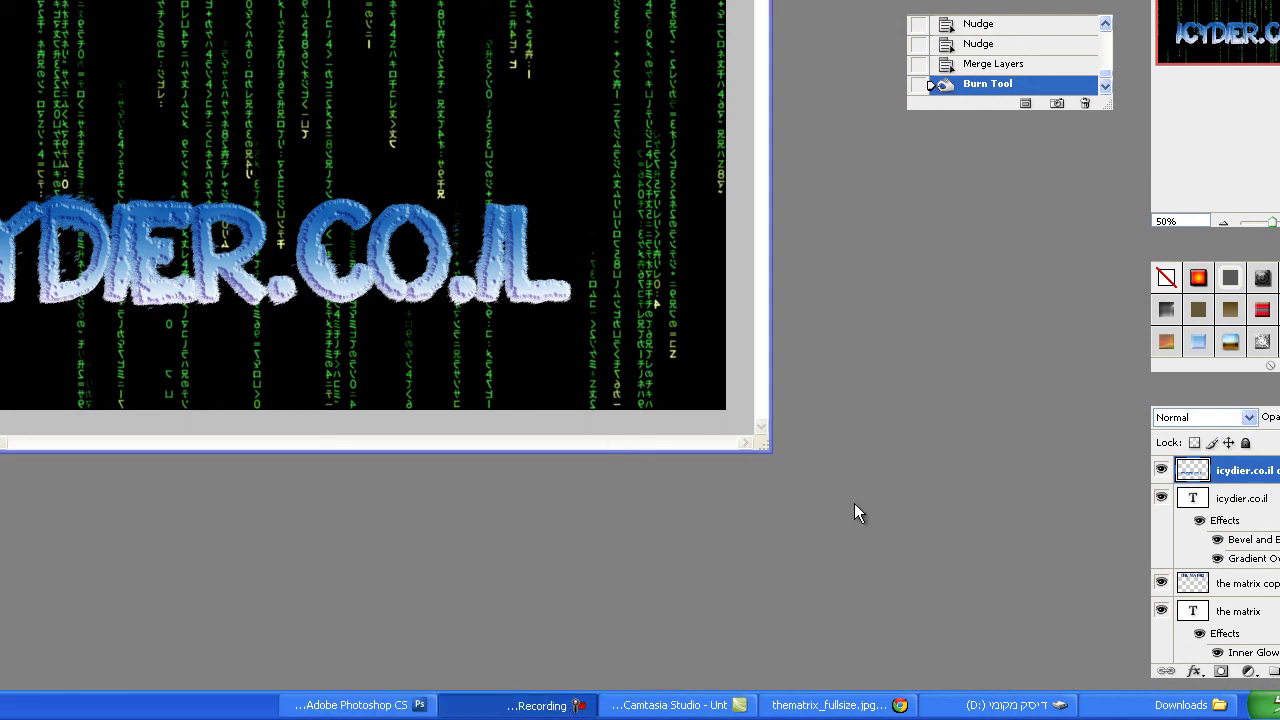